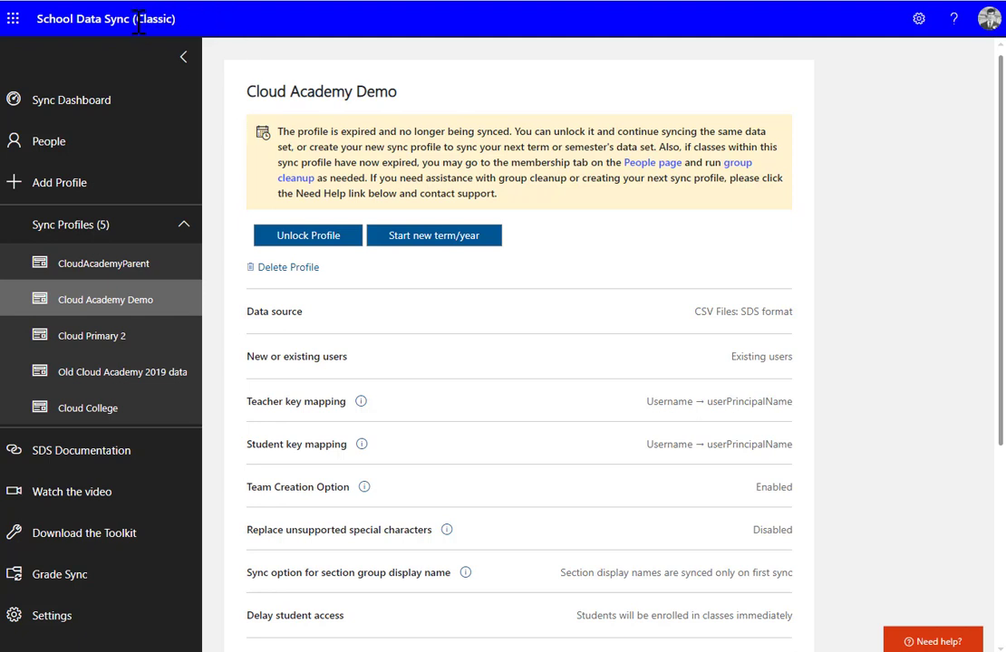
Browse the Microsoft 365 admin centers, reopen the Cloud Academy Demo profile and return to SDS
left_click(15, 21)
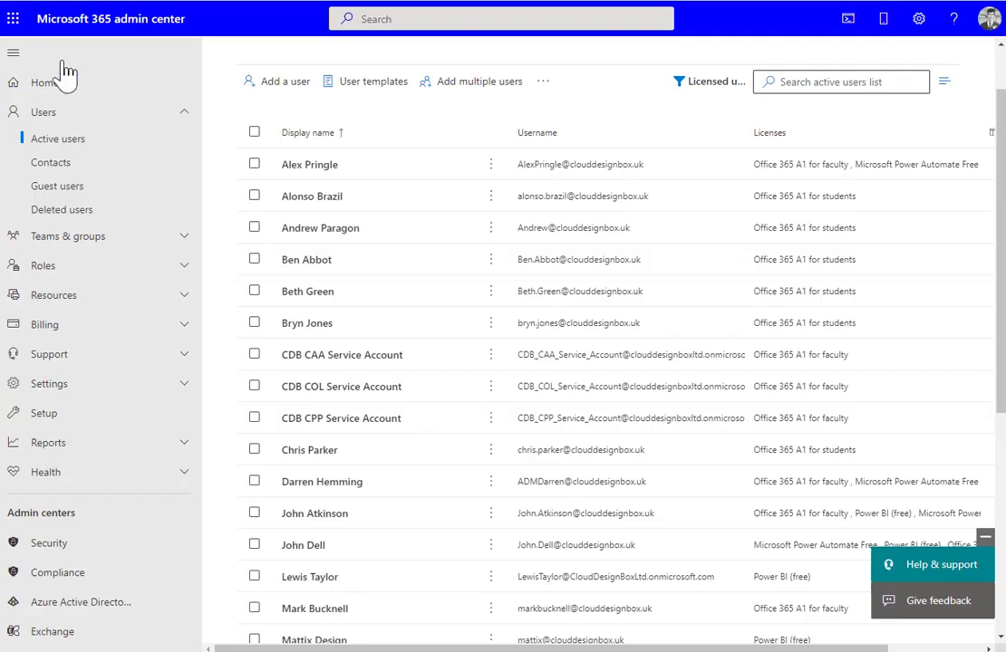
scroll(61, 283, "down", 2)
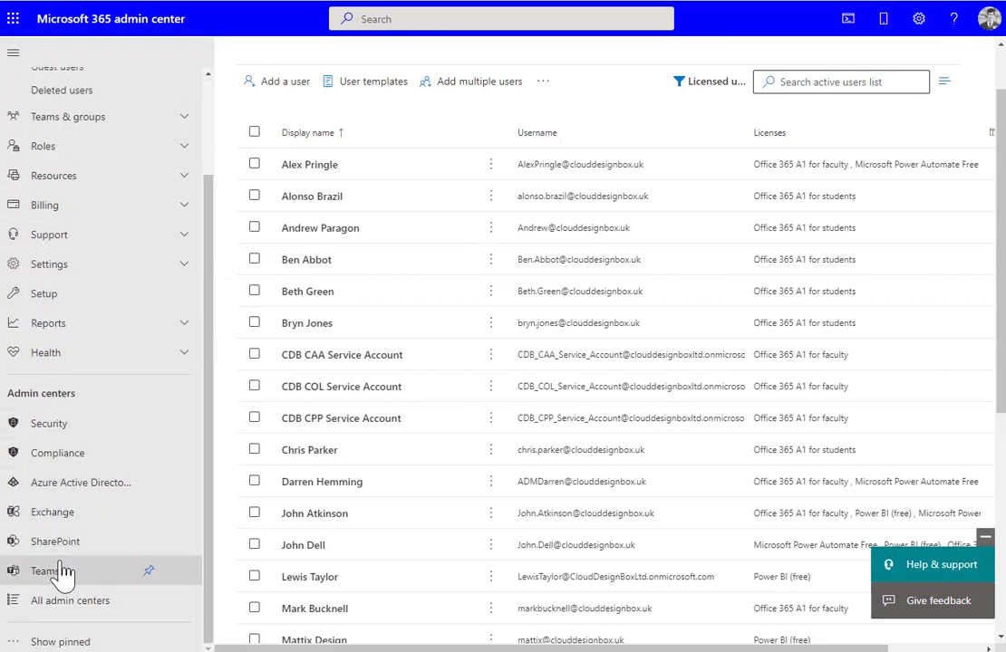
left_click(62, 606)
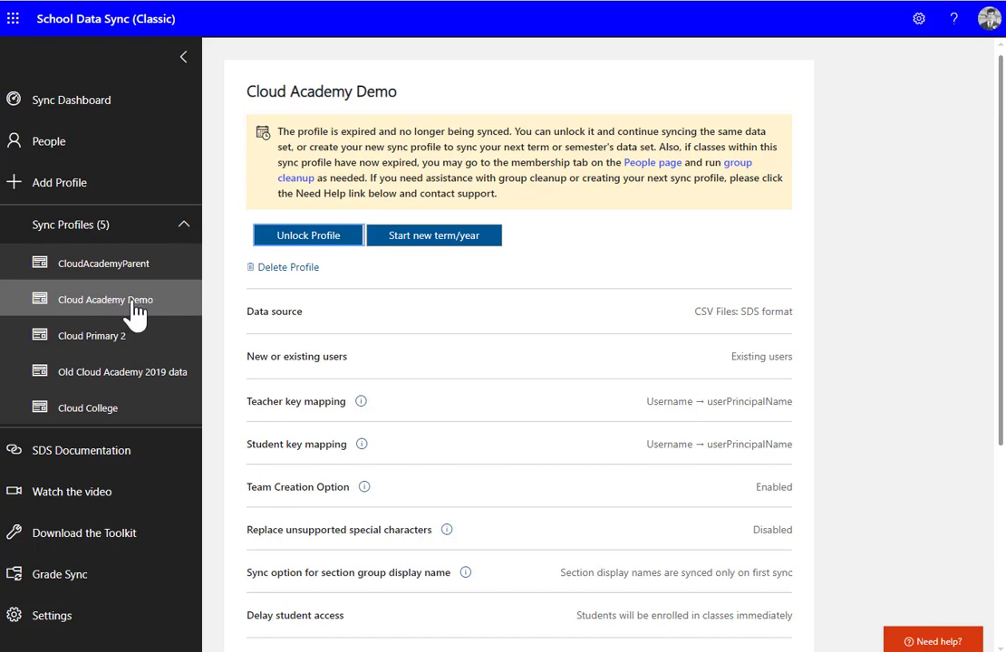
left_click(135, 311)
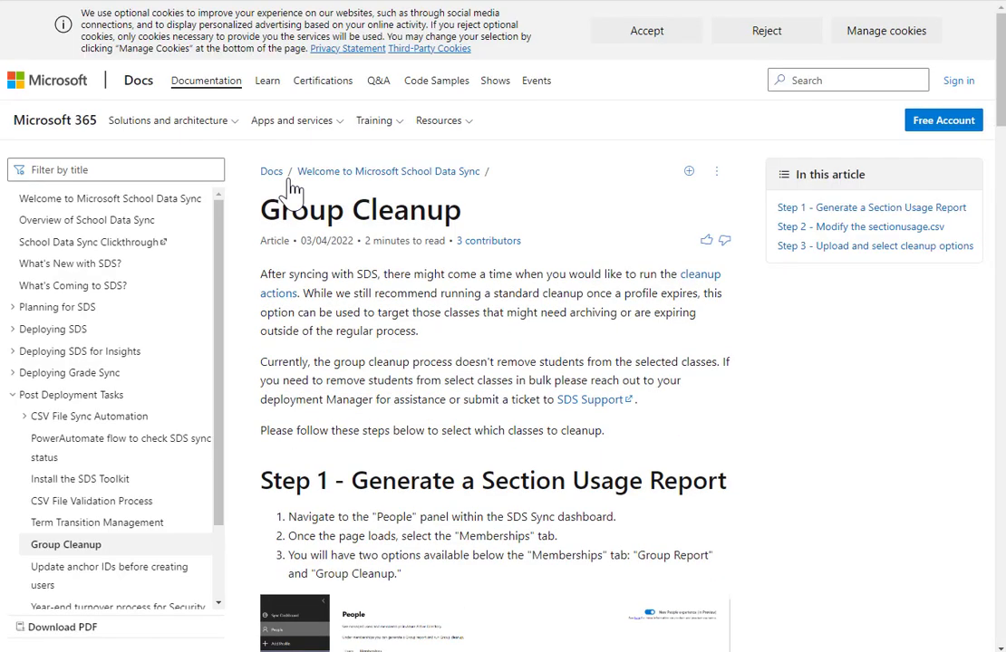
scroll(406, 339, "down", 10)
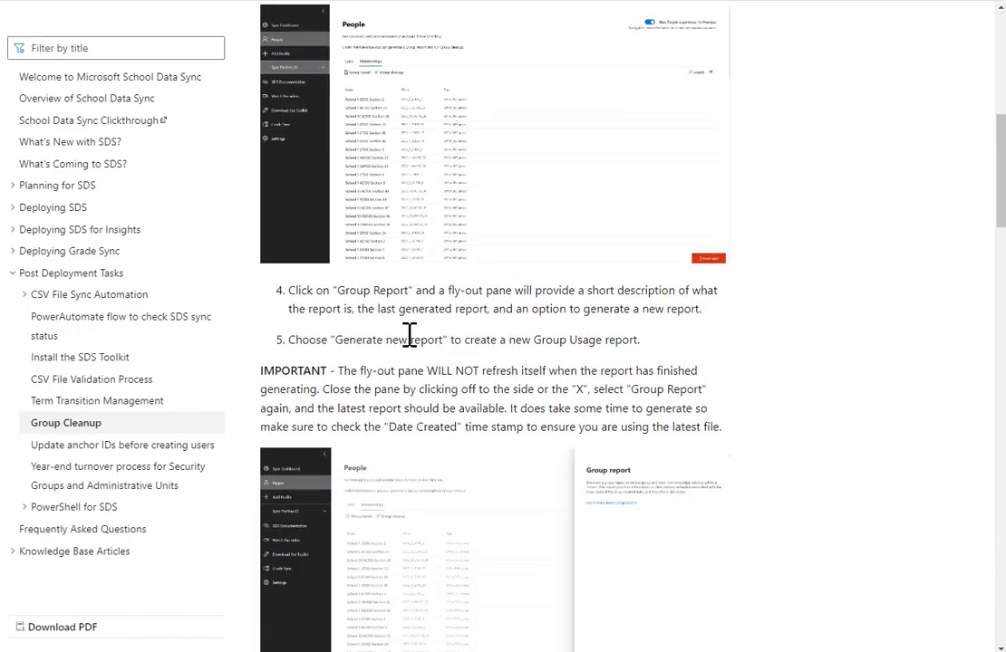
key("alt+Left")
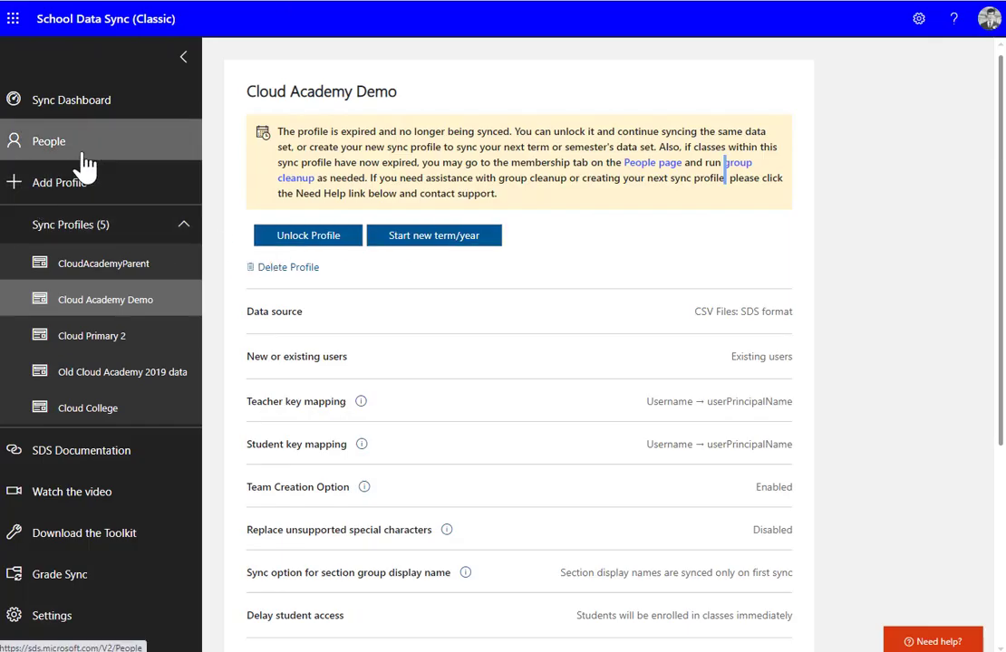
Generate a new group report under People > Memberships, then download and open SectionUsage.csv
left_click(83, 156)
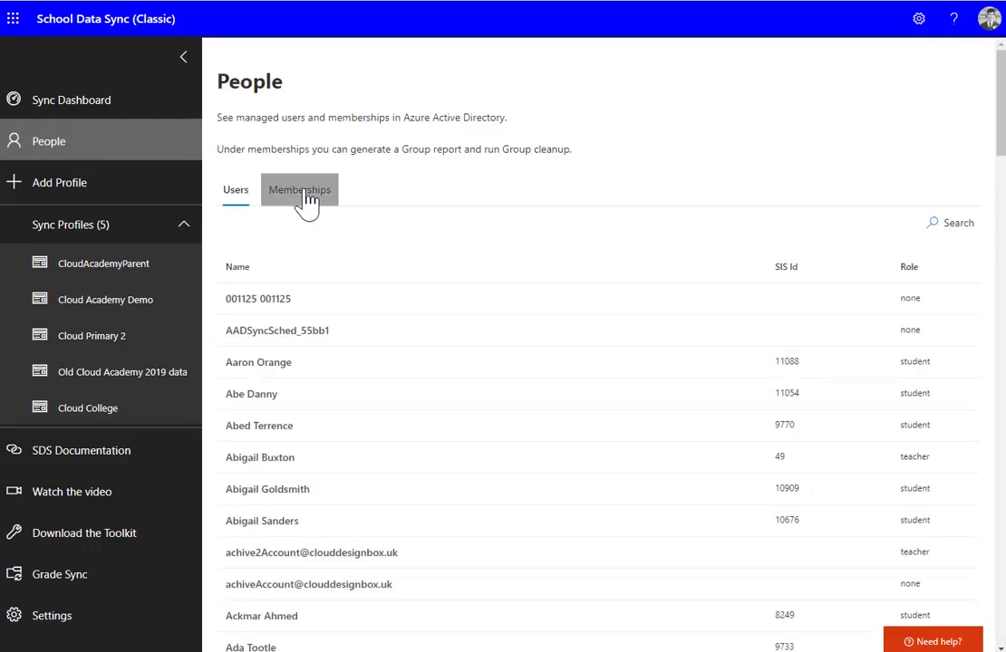
left_click(308, 201)
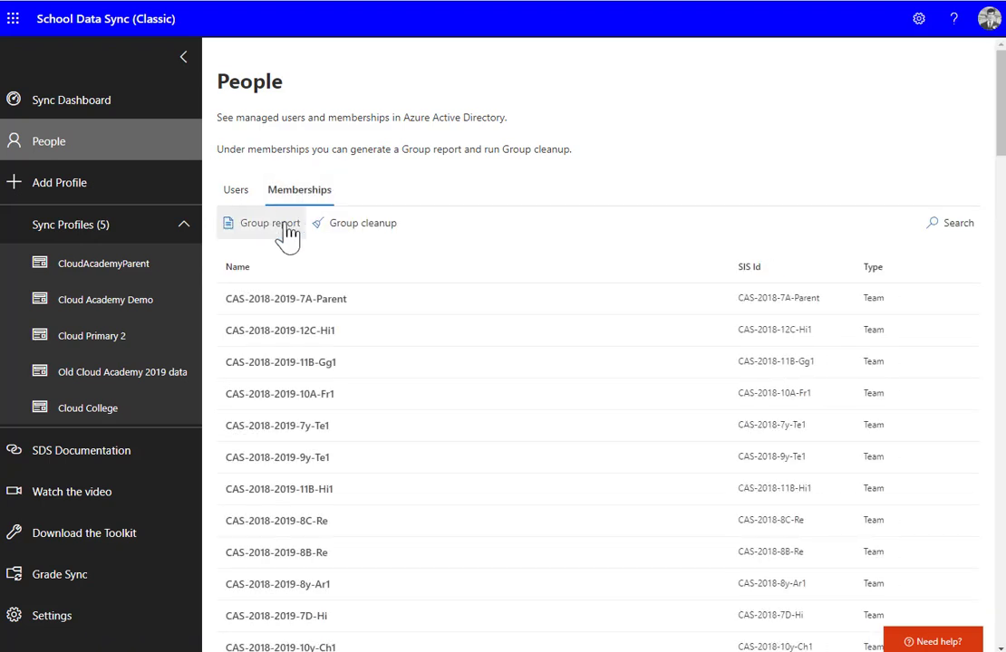
left_click(279, 233)
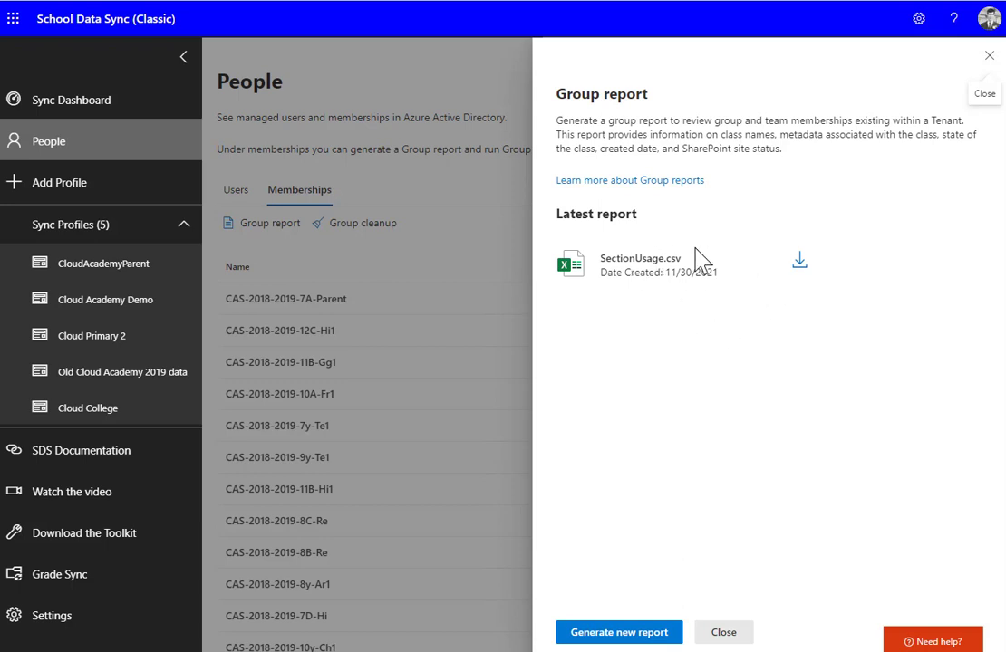
left_click(645, 632)
left_click(800, 264)
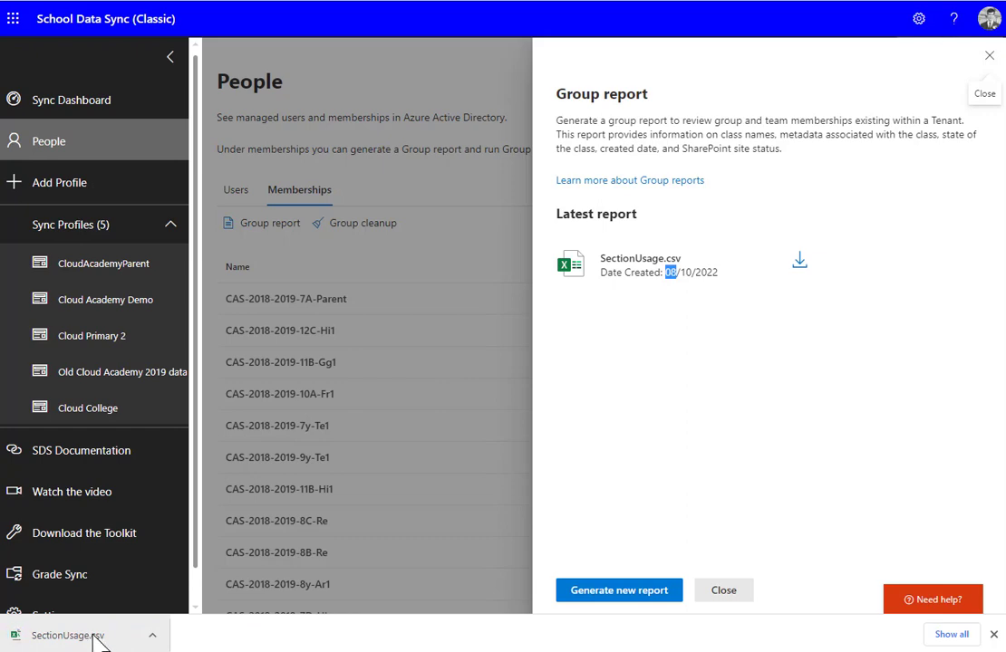
left_click(82, 636)
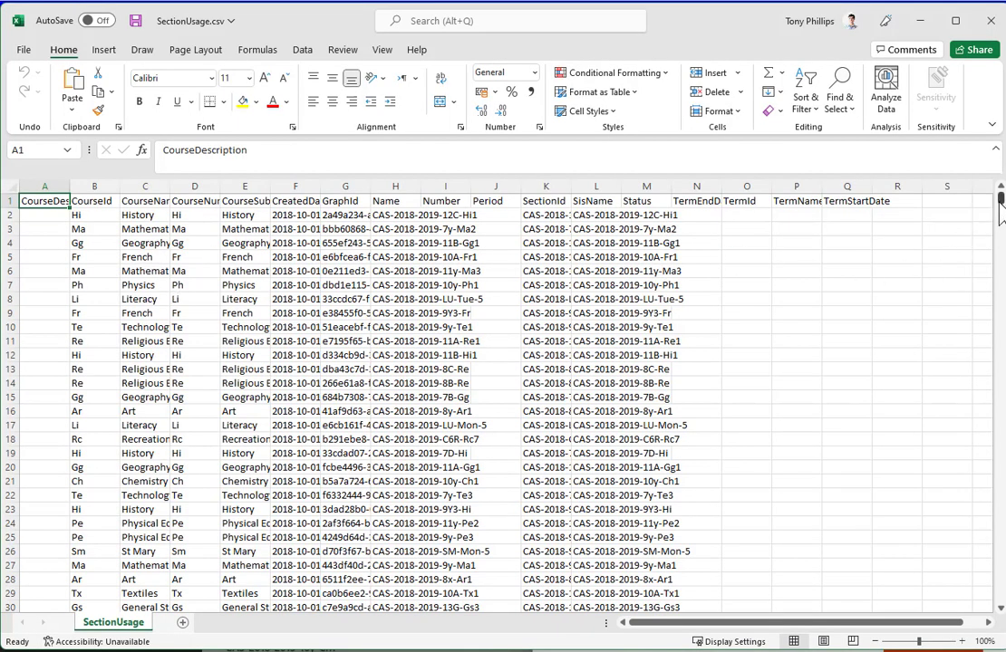
Format the whole SectionUsage data range as a styled table with headers
left_click_drag(1000, 208, 999, 602)
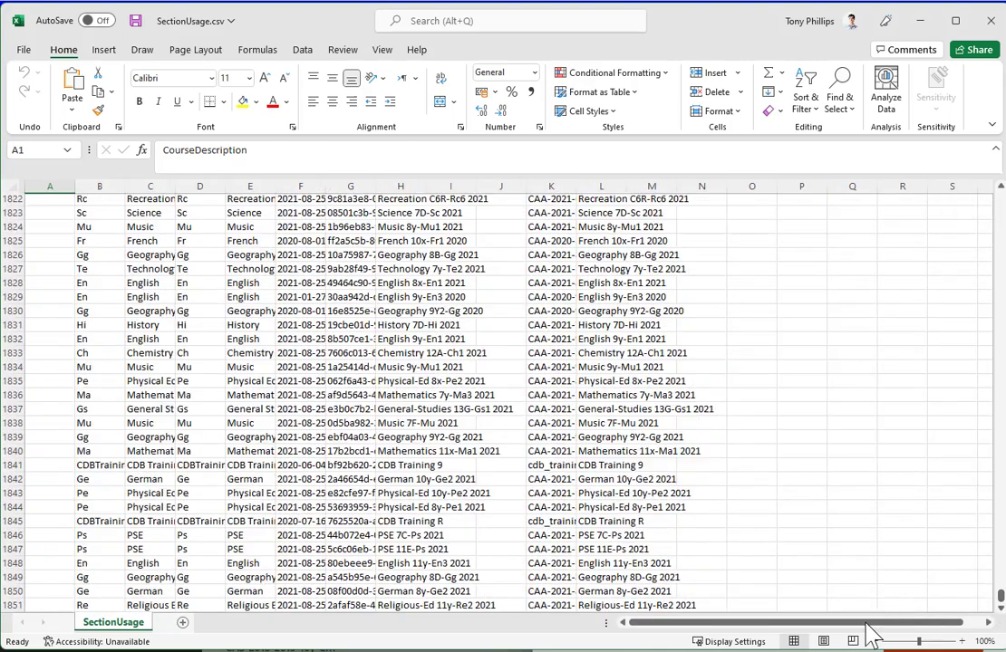
key("ctrl+a")
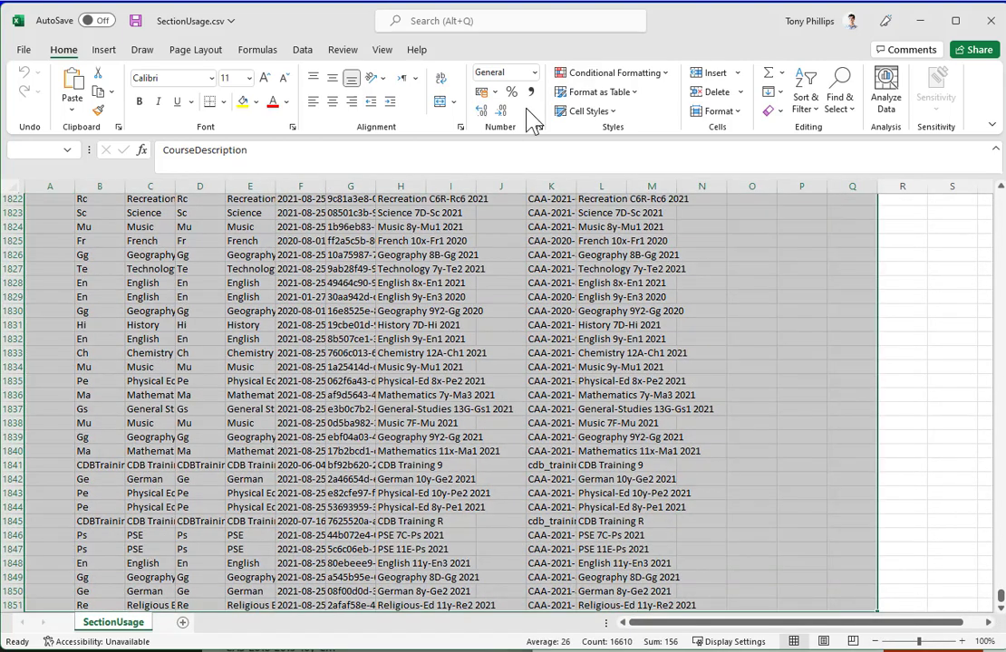
left_click(605, 93)
left_click(620, 197)
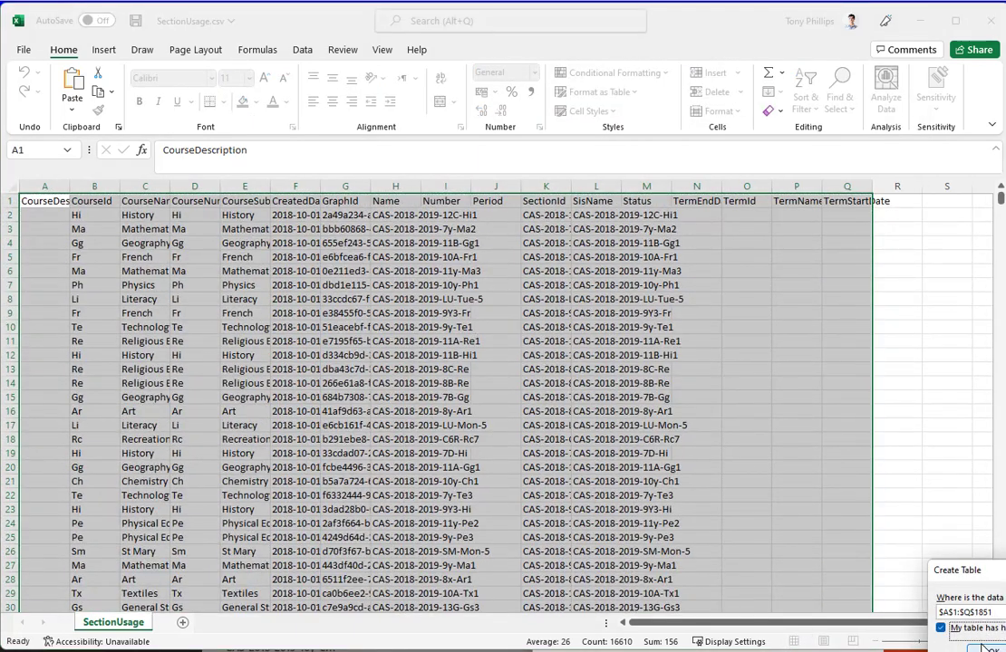
left_click(985, 649)
left_click(597, 243)
left_click_drag(874, 625, 915, 634)
scroll(635, 408, "left", 3)
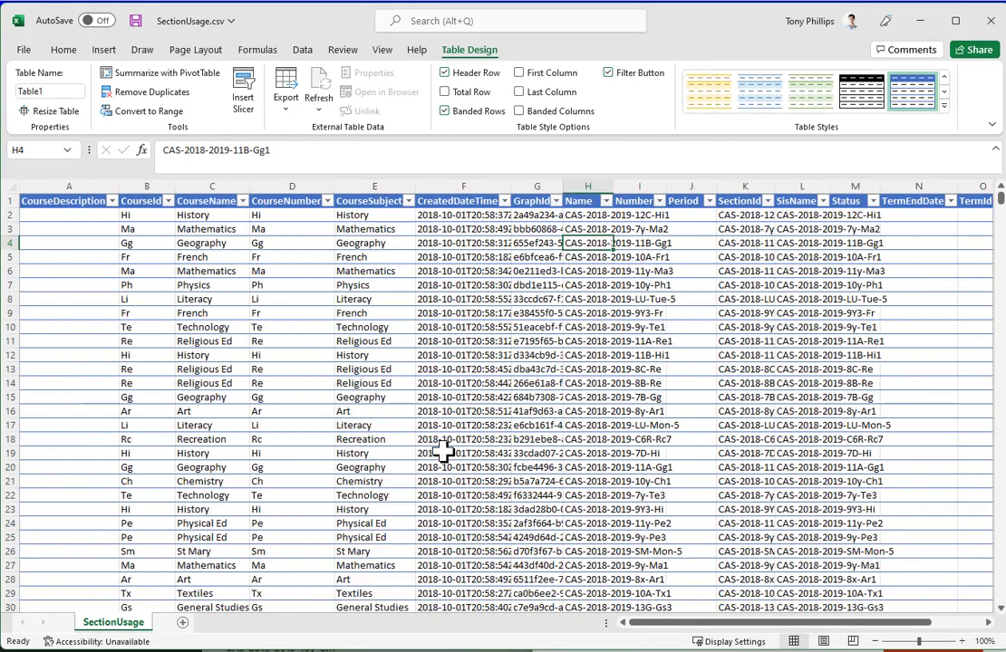
Sort Table1 by CreatedDateTime oldest to newest and check the class name and SectionId values
left_click(505, 203)
left_click(506, 205)
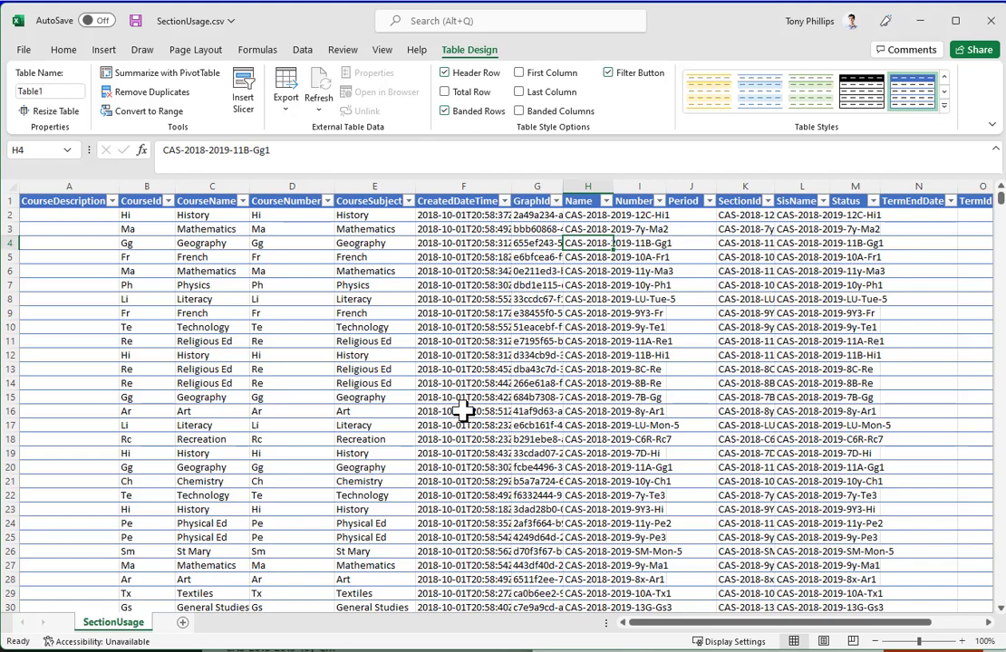
left_click(584, 215)
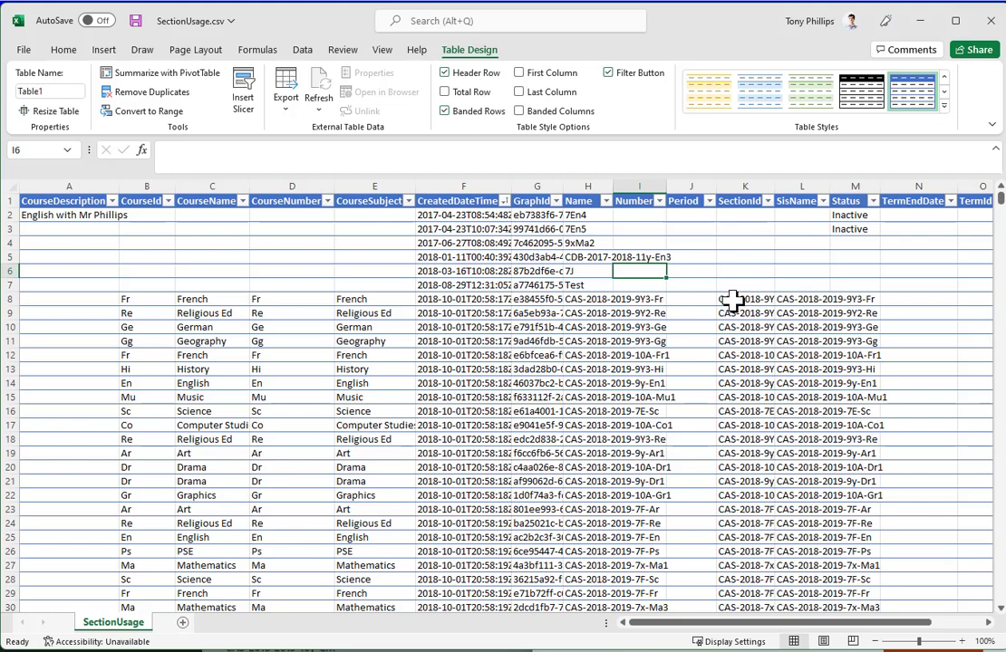
left_click(742, 301)
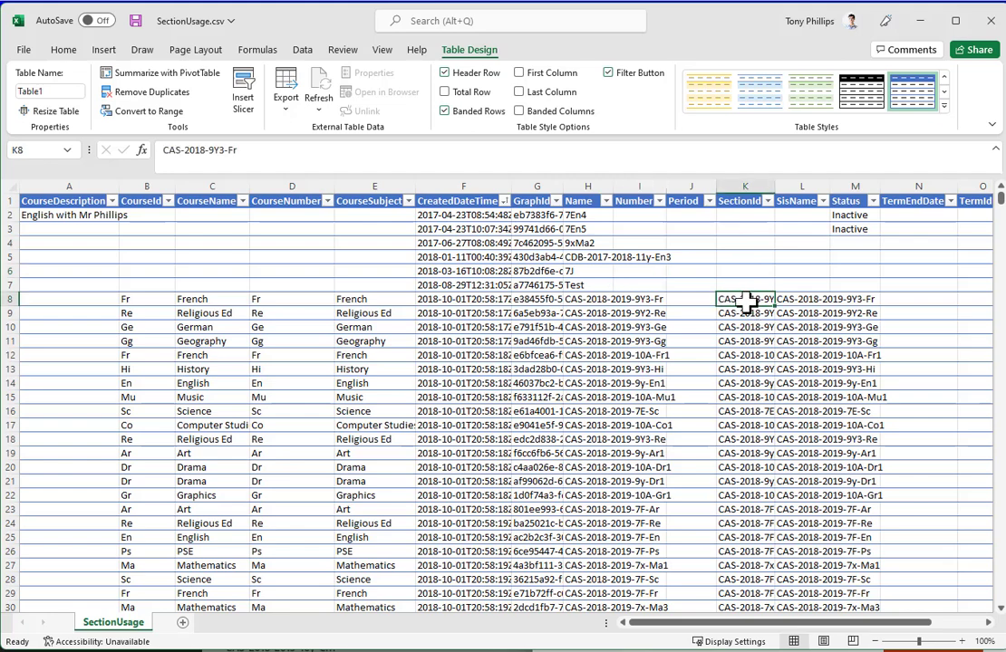
left_click(768, 203)
Apply a custom SectionId filter: contains CAA and contains 2021
mouse_move(689, 343)
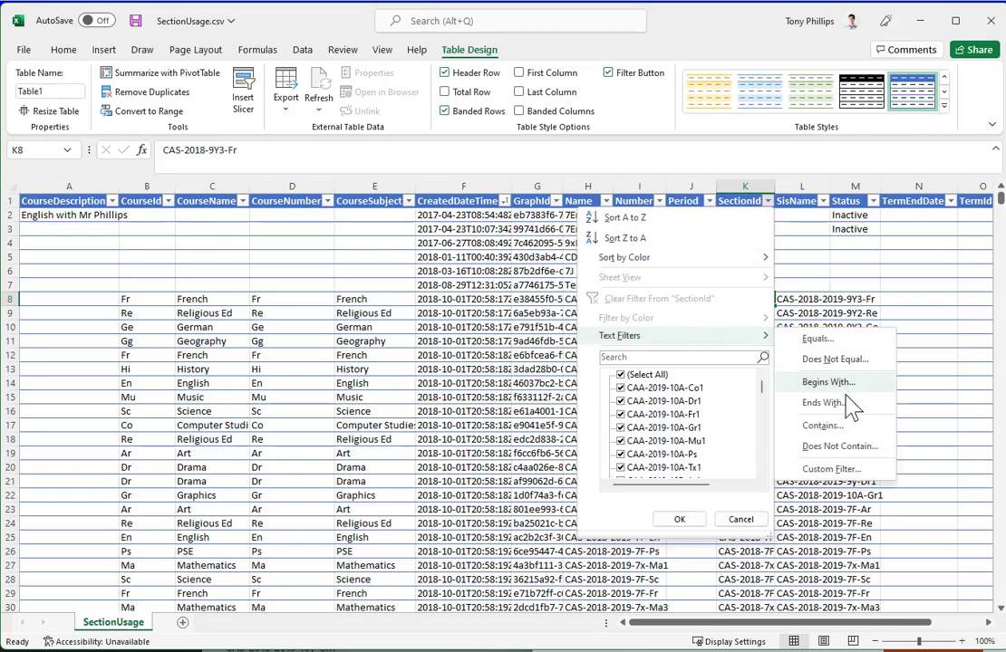
left_click(838, 429)
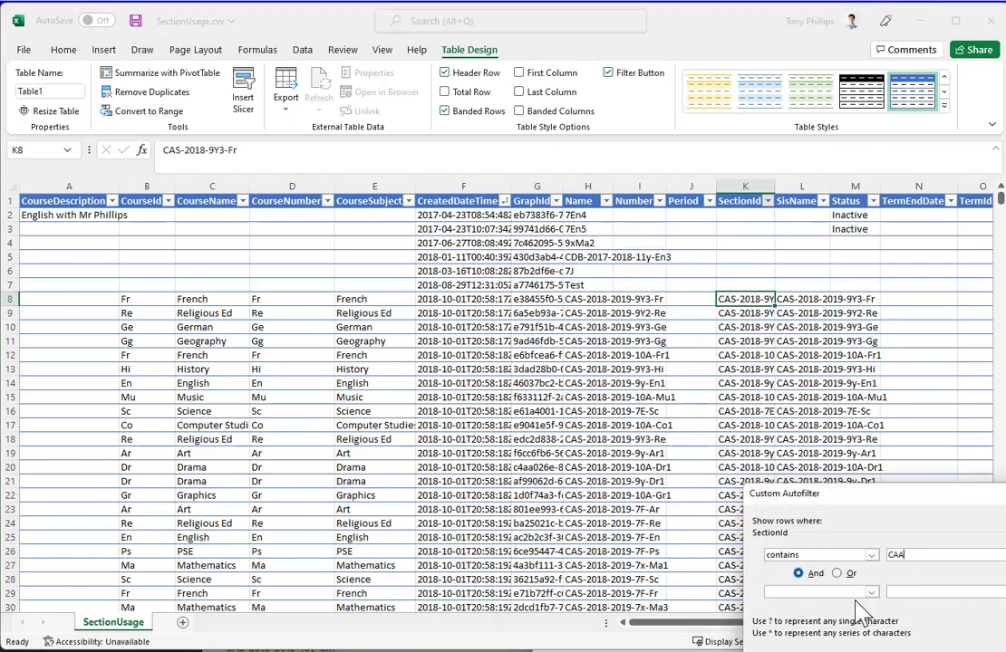
left_click(851, 592)
scroll(832, 559, "down", 2)
left_click(787, 564)
left_click(892, 593)
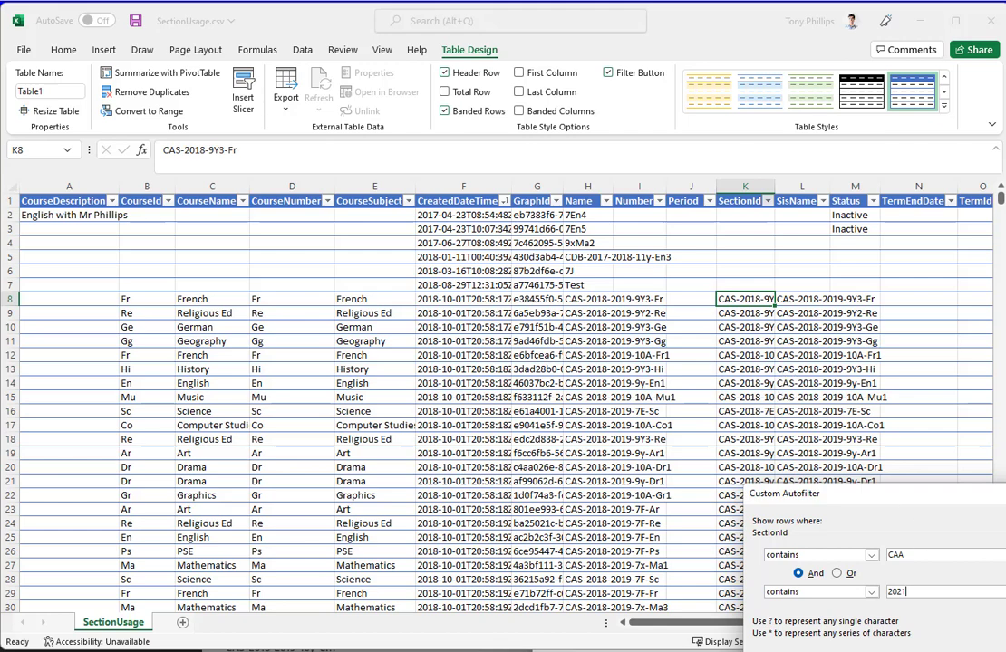
key("Return")
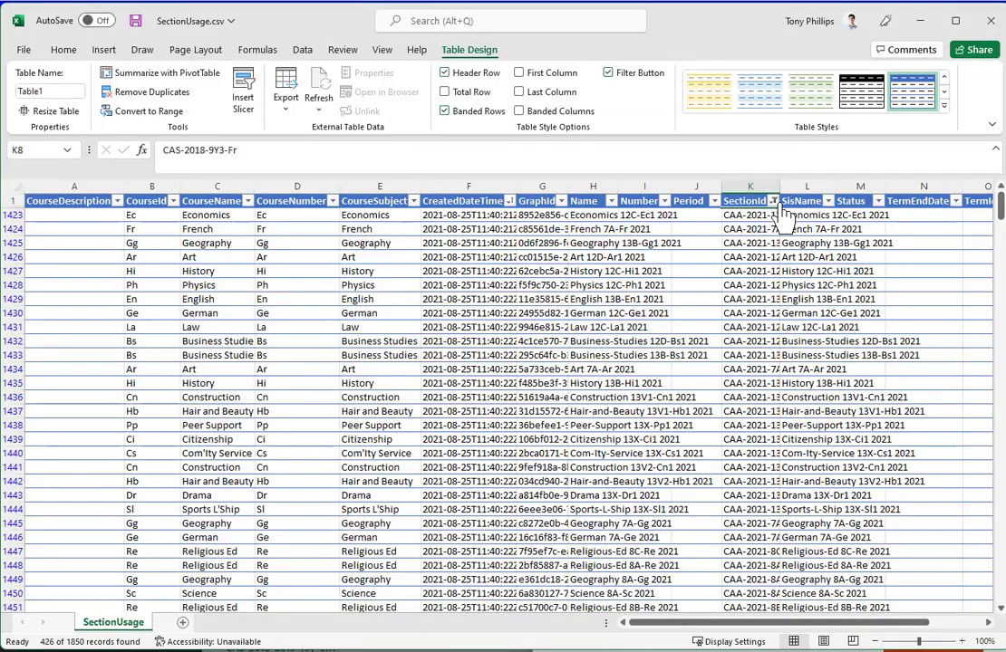
Select the 426 filtered rows from the last row up through the header row
left_click_drag(1002, 216, 1002, 616)
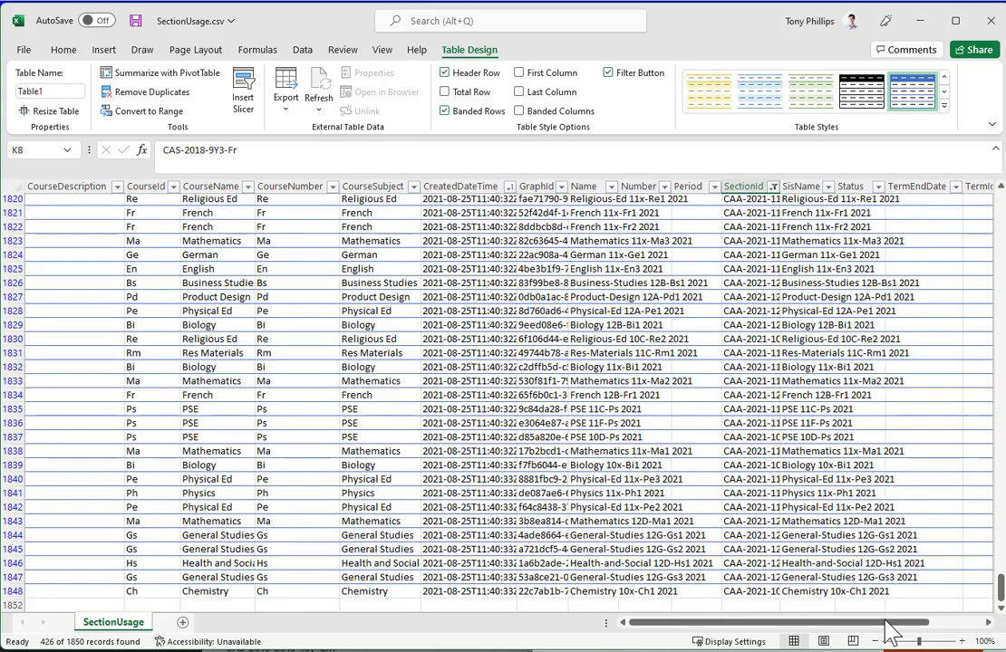
left_click_drag(893, 623, 968, 639)
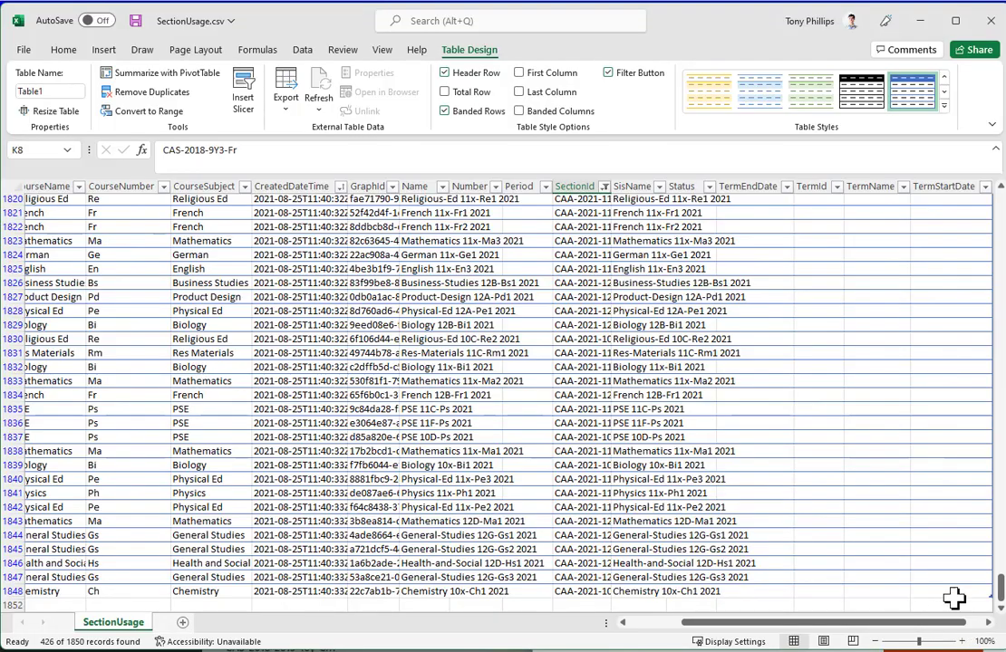
left_click_drag(945, 595, 56, 11)
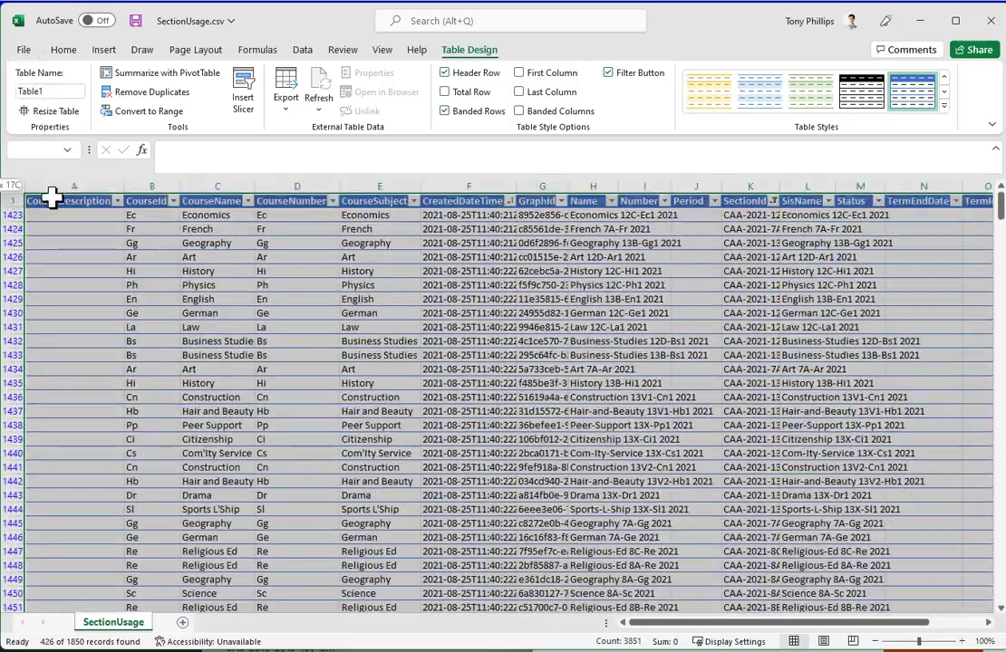
Paste the copied filtered rows at A1 of a new Sheet1 and scroll through them
key("ctrl+c")
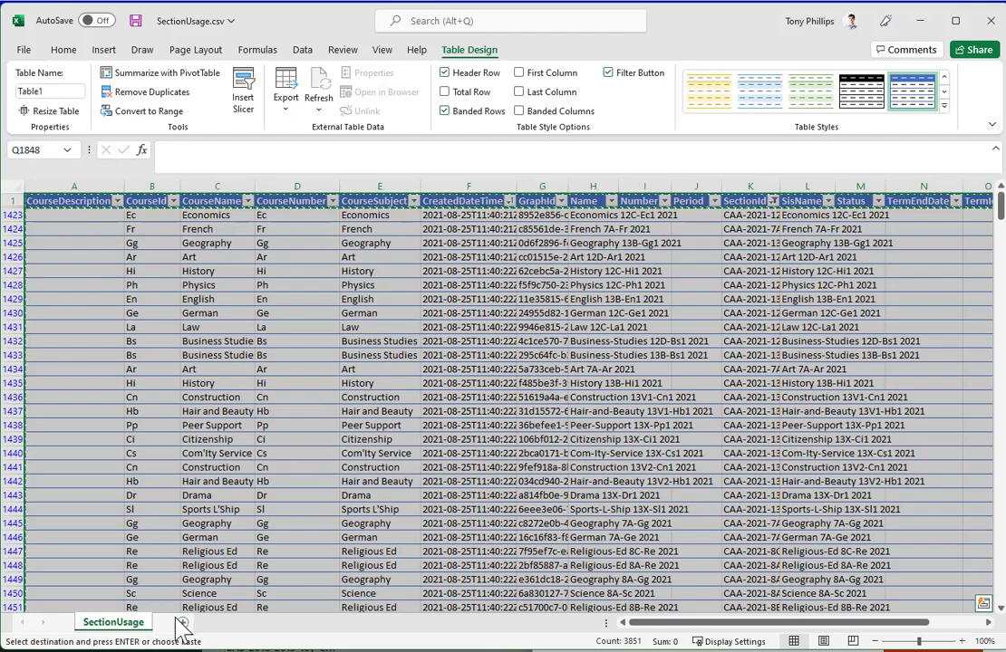
left_click(182, 624)
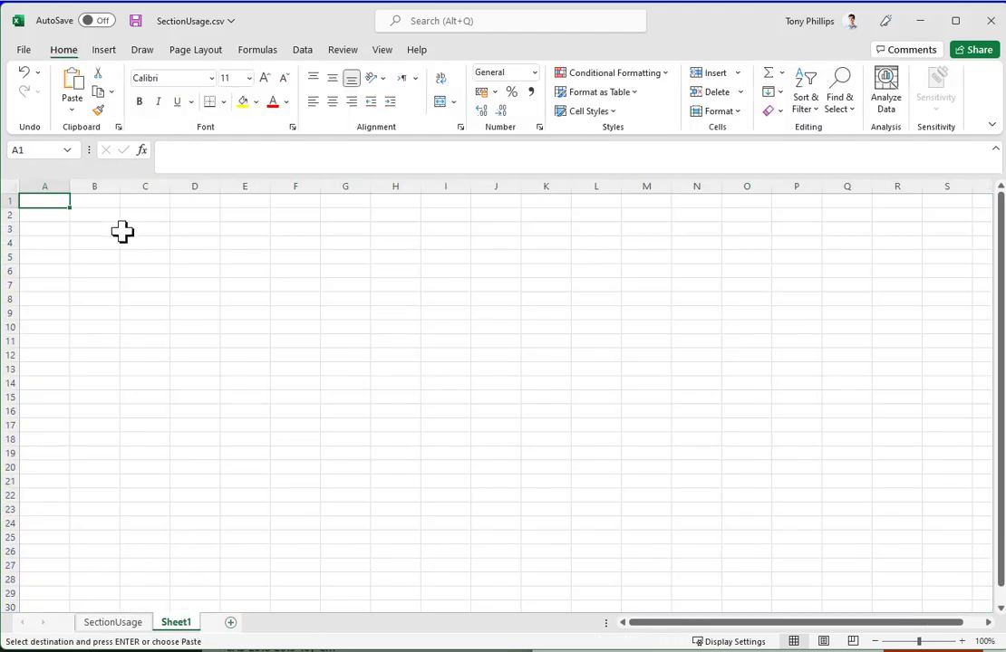
key("ctrl+v")
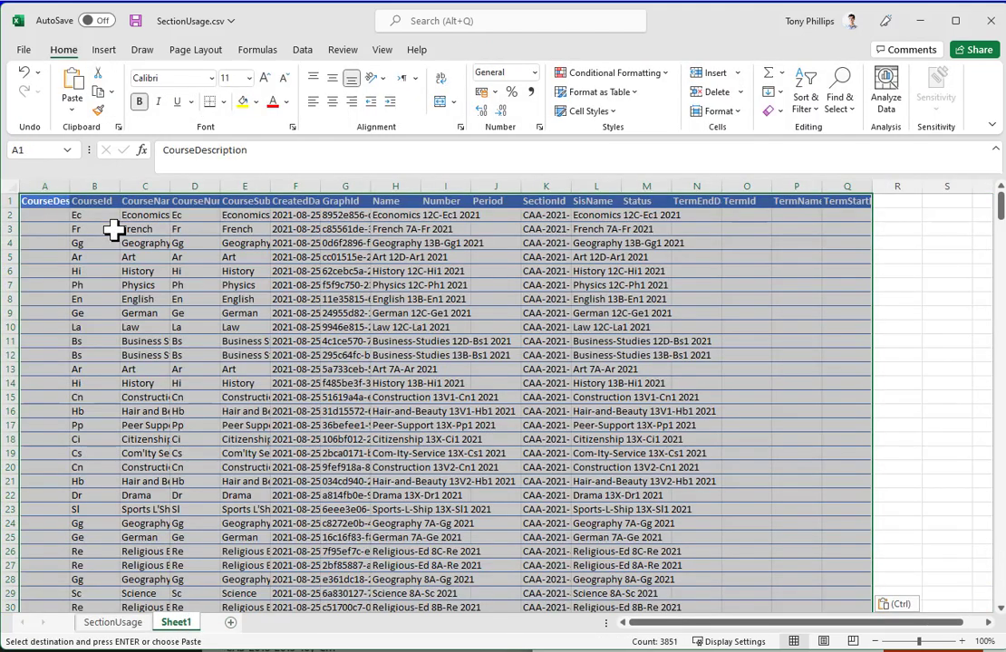
scroll(521, 354, "down", 20)
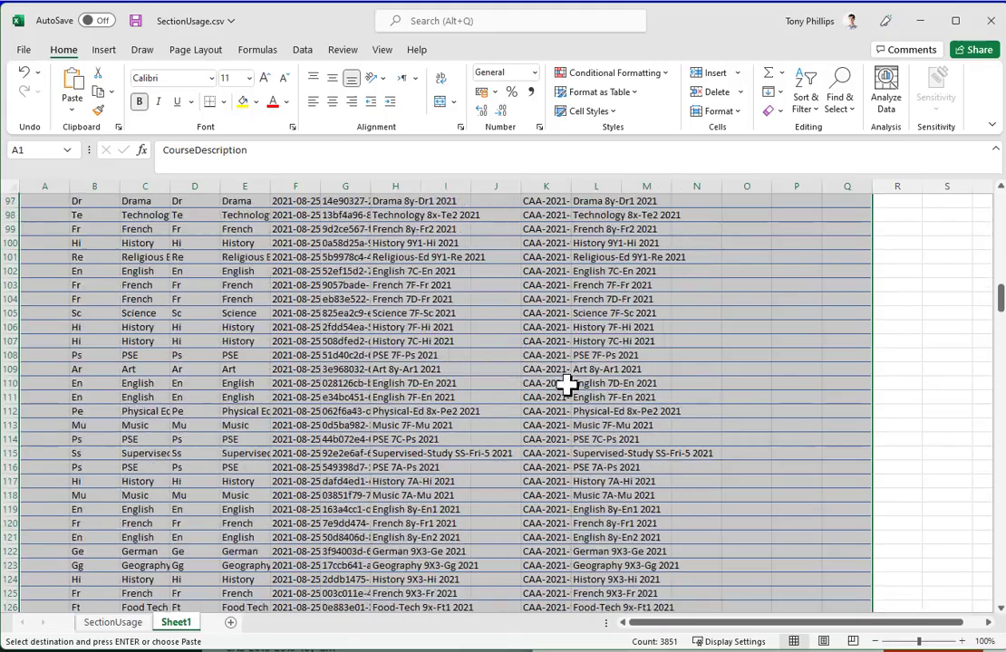
scroll(566, 384, "down", 20)
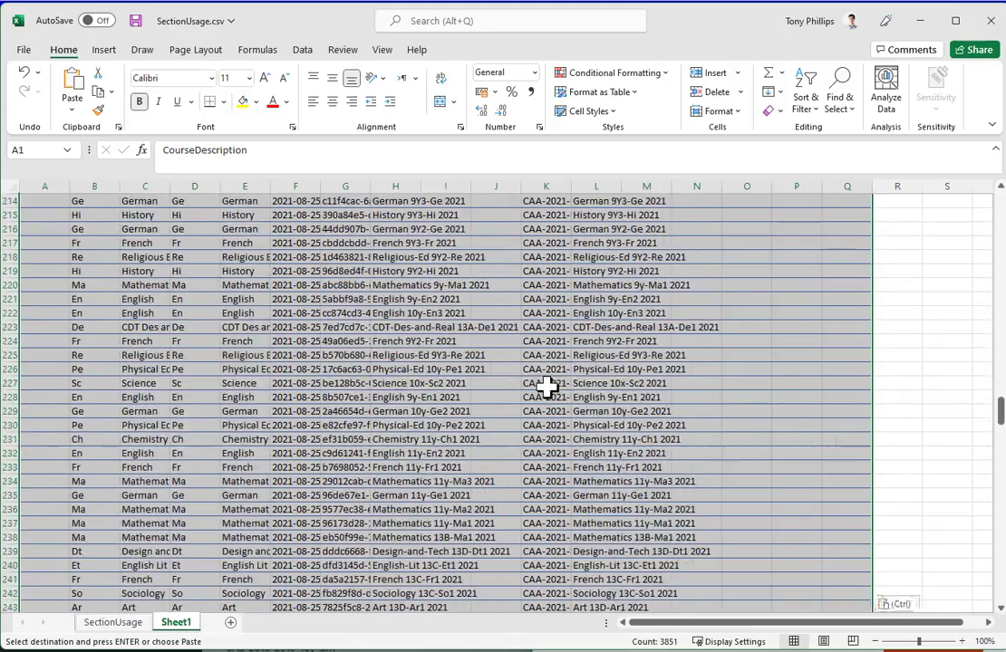
scroll(546, 386, "down", 20)
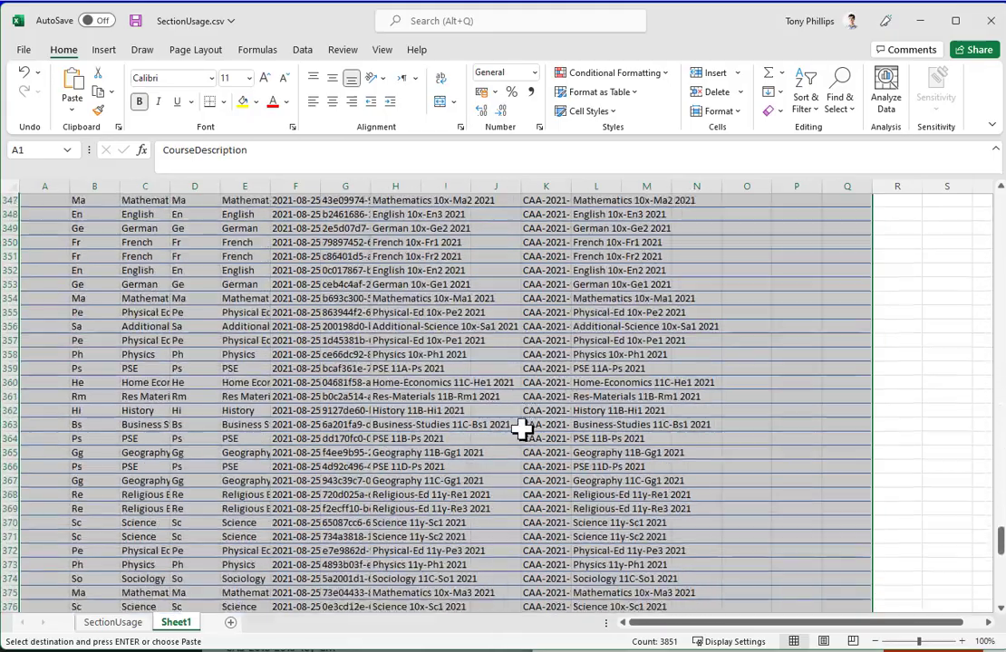
scroll(521, 430, "down", 16)
Delete the original SectionUsage table sheet
left_click(110, 622)
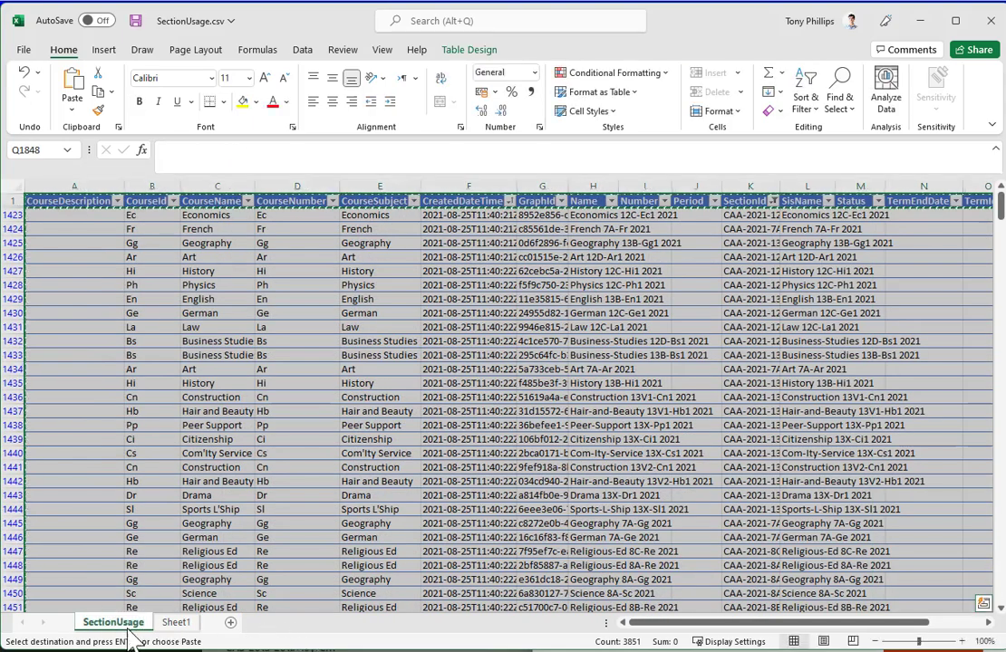
right_click(132, 632)
left_click(195, 441)
left_click(461, 347)
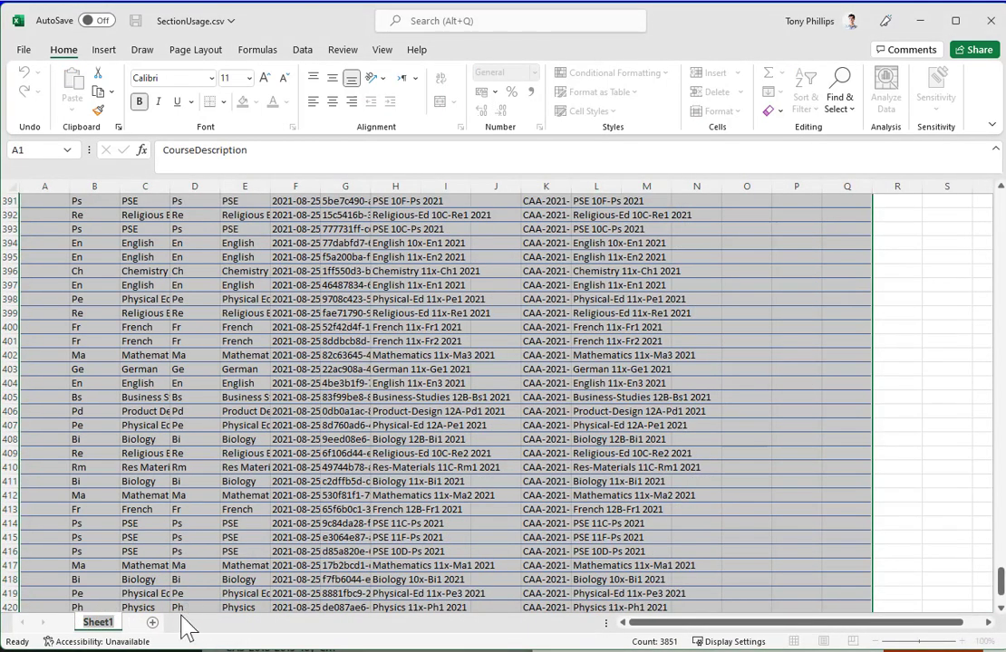
Rename Sheet1 to SectionUsage from the clipboard history and save the CSV
key("super+v")
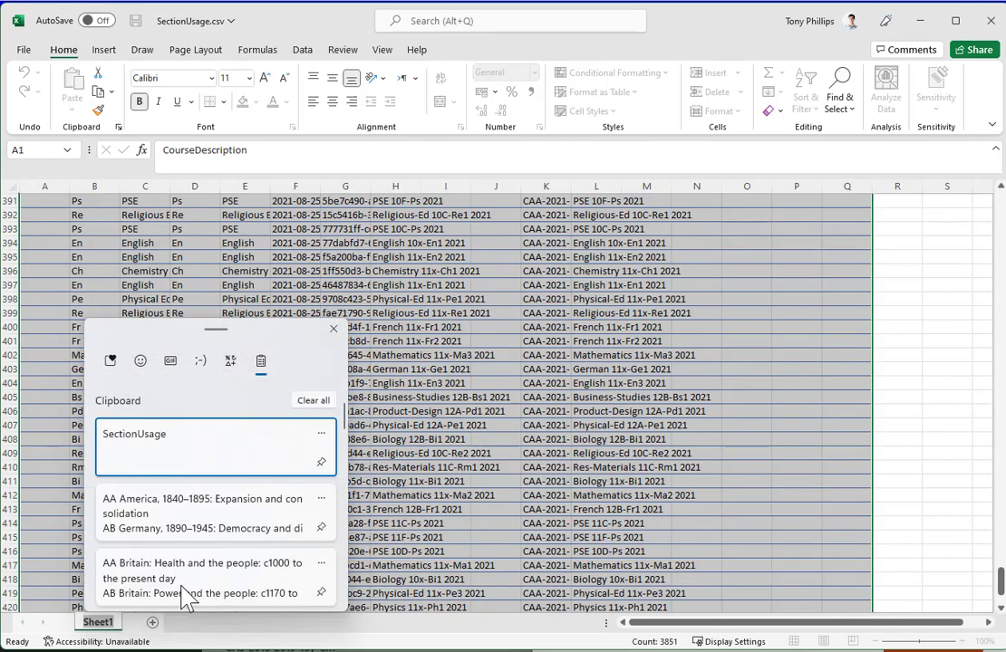
left_click(202, 453)
left_click(87, 215)
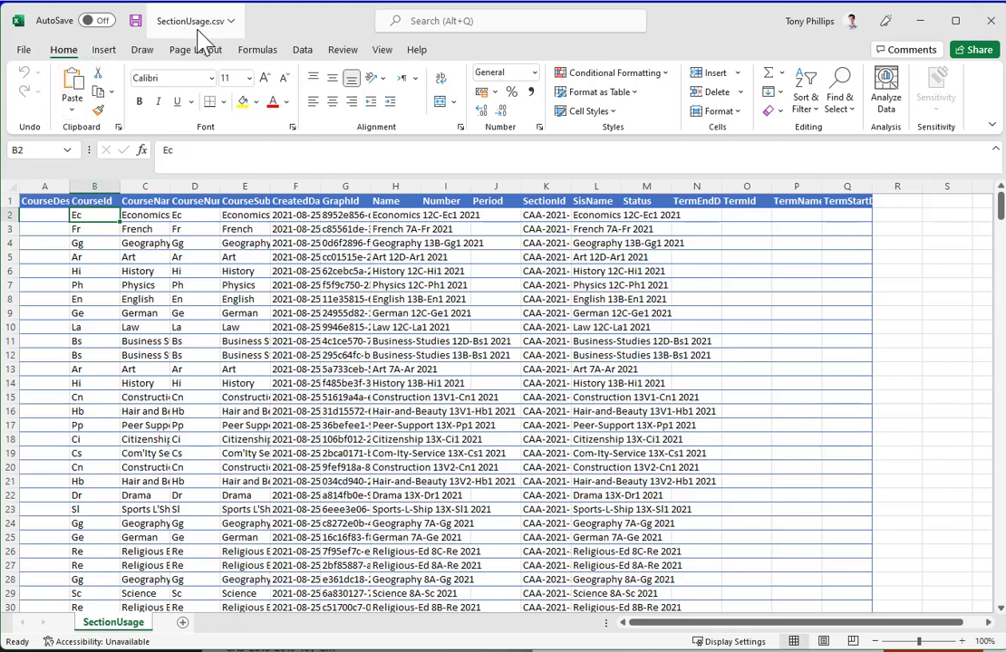
left_click(135, 22)
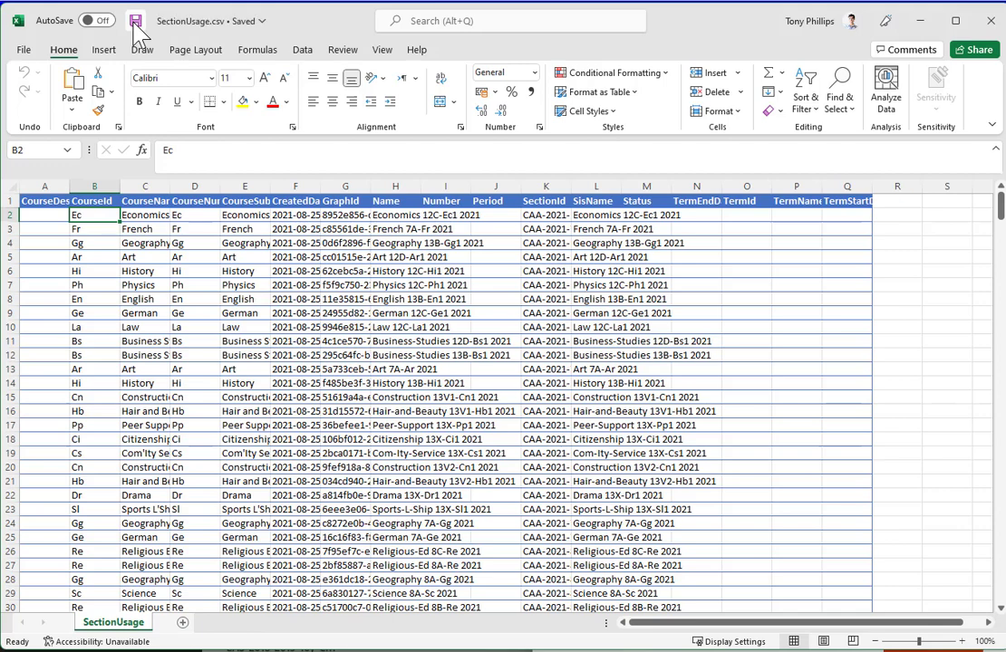
Close Excel and upload SectionUsage.csv as the group report for group cleanup
left_click(990, 30)
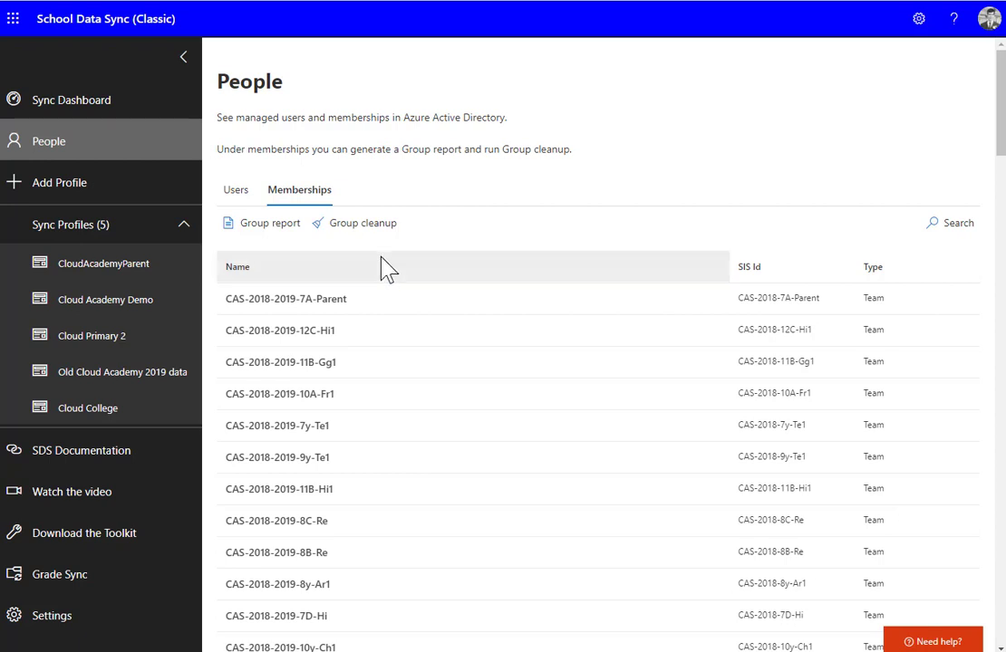
left_click(353, 229)
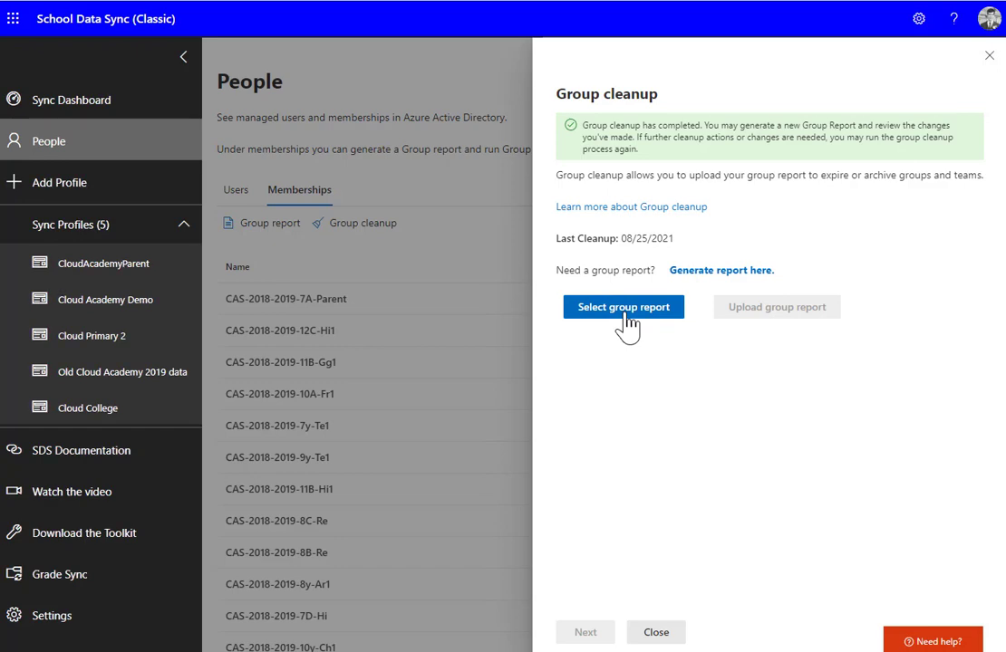
left_click(625, 308)
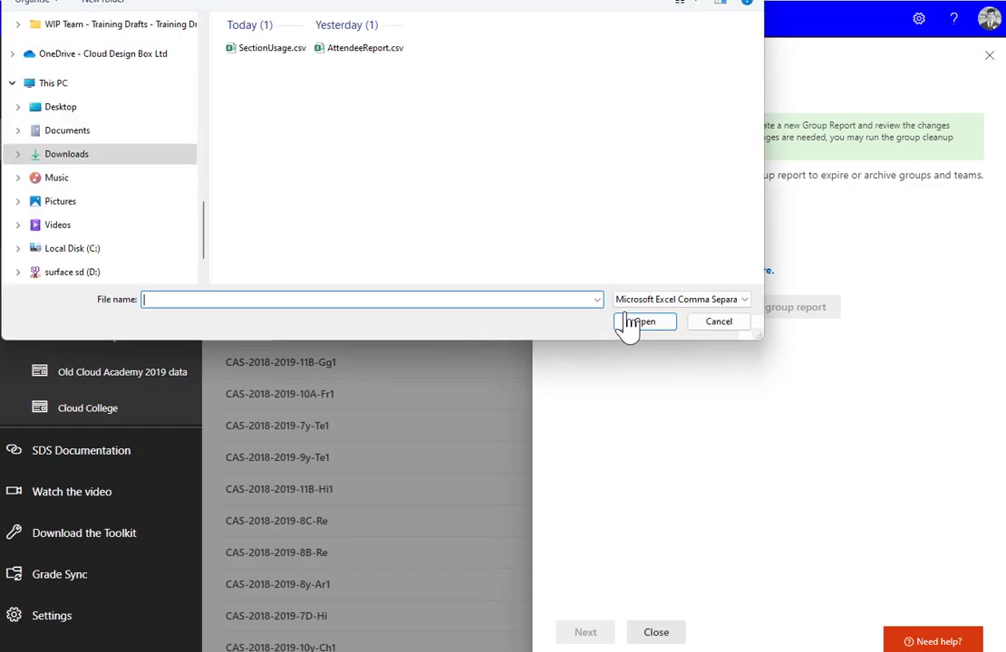
double_click(252, 62)
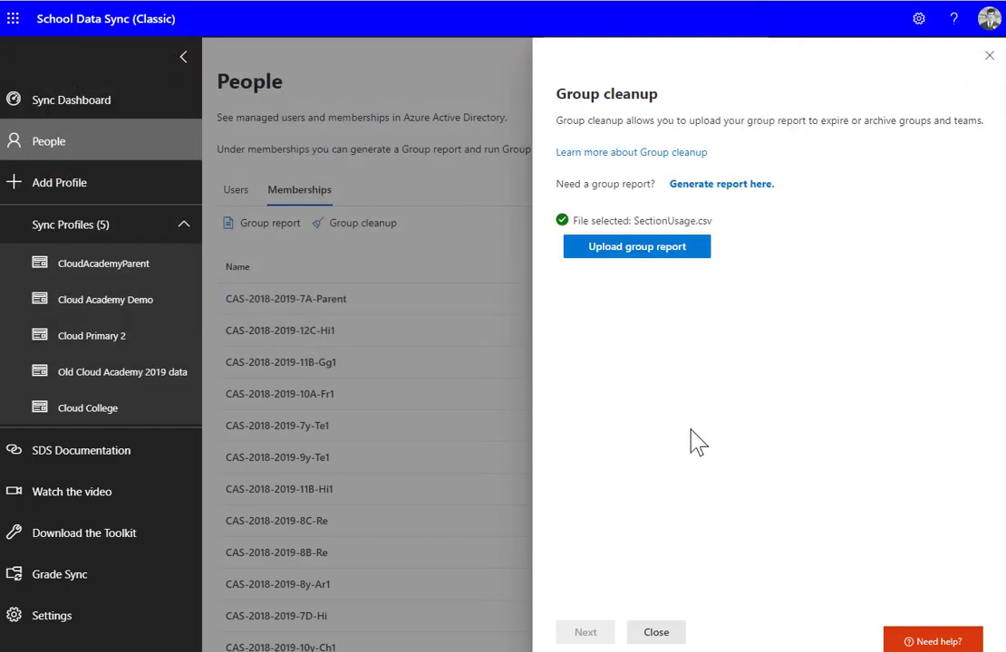
left_click(646, 254)
Choose Archive group only instead of marking groups expired, and run the cleanup
left_click(587, 636)
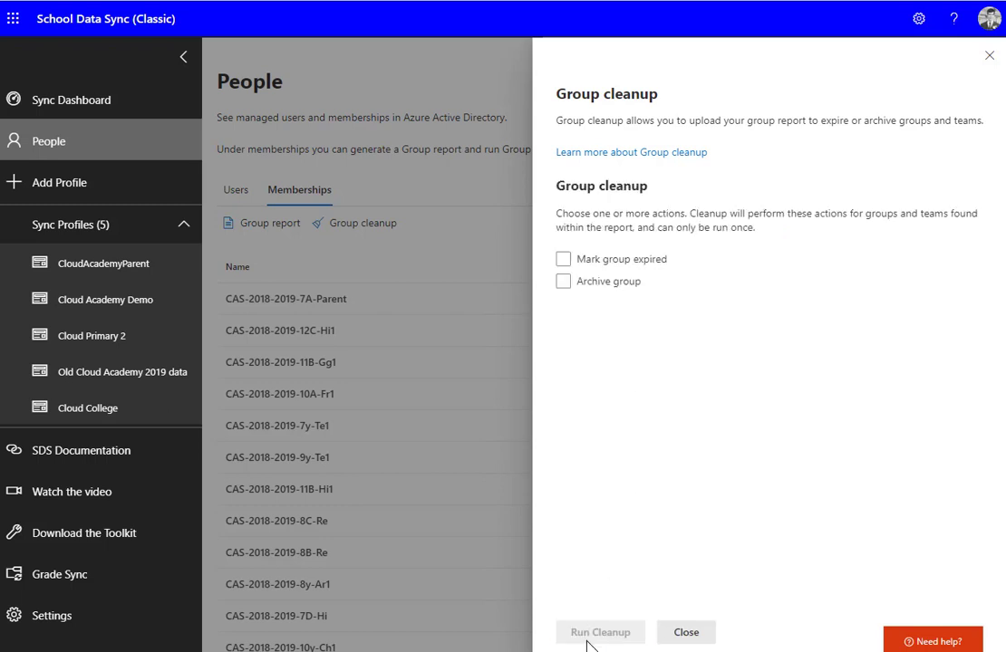
left_click(602, 261)
left_click(637, 262)
left_click(565, 281)
left_click(563, 282)
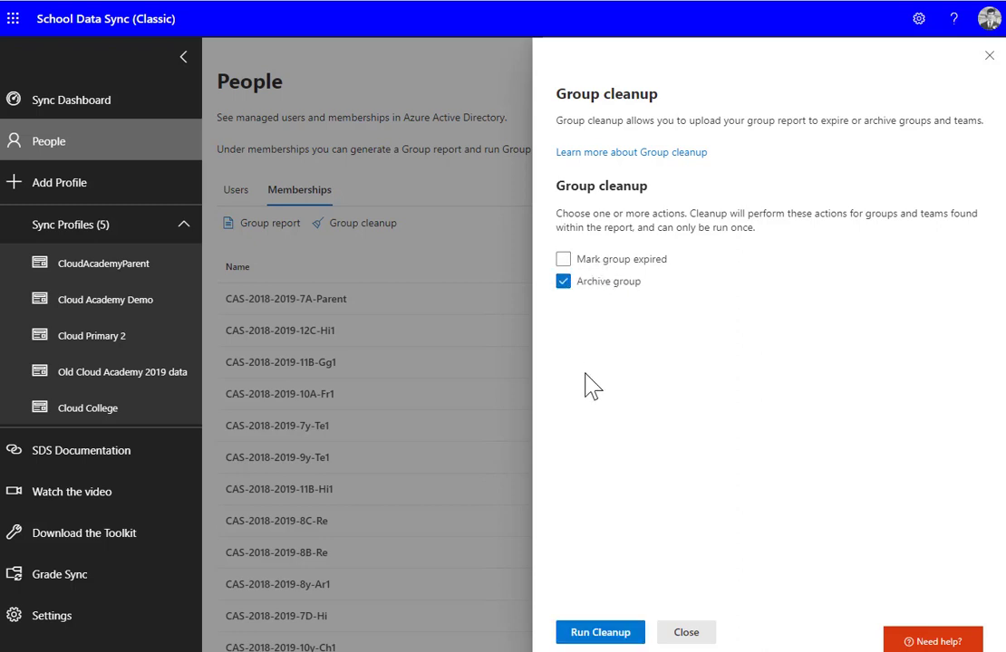
left_click(606, 634)
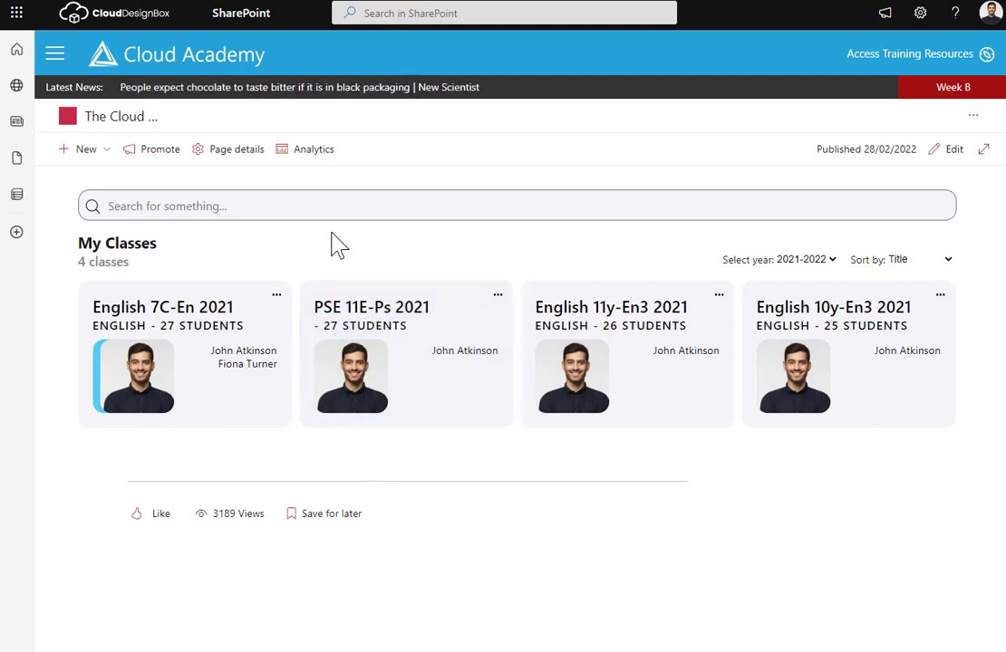
Pick 2020-2021 in the My Classes year list and open the English 7C-En 2020 card
left_click(797, 263)
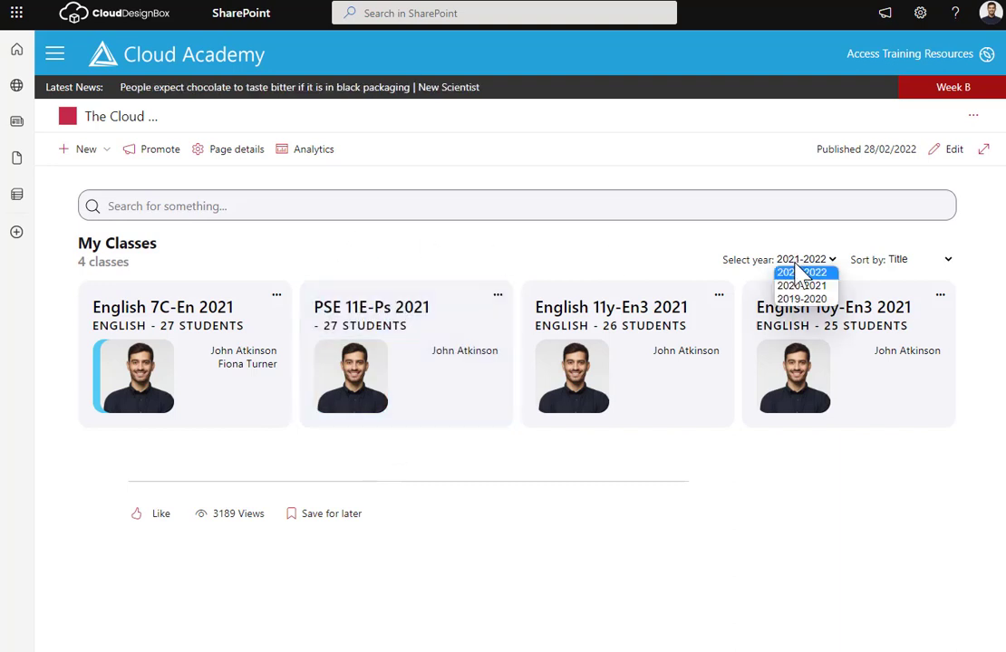
left_click(801, 286)
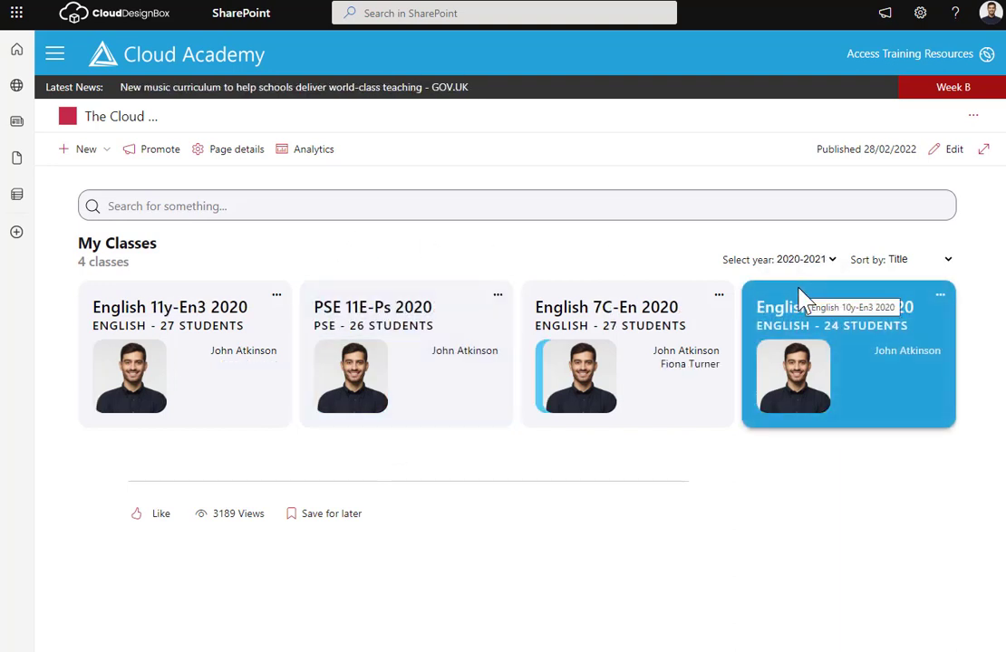
left_click(655, 333)
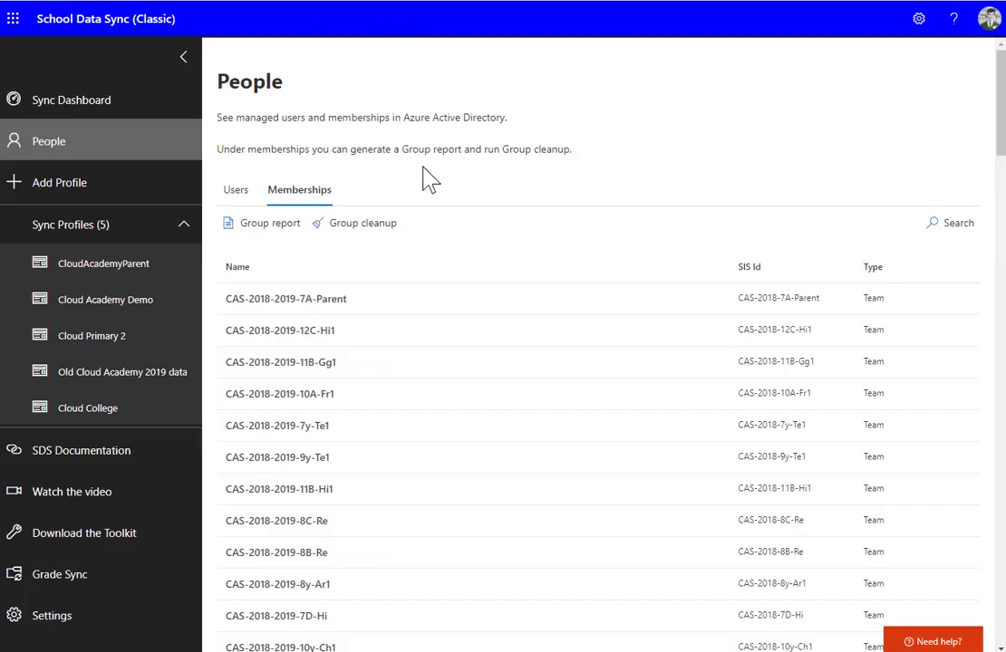
left_click(361, 227)
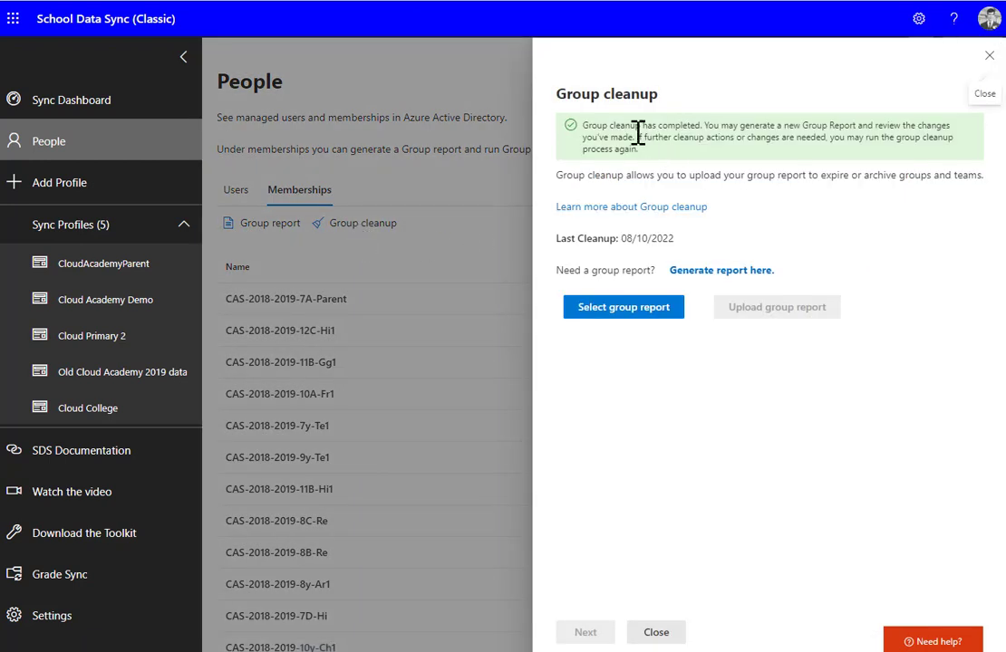
left_click_drag(616, 127, 716, 148)
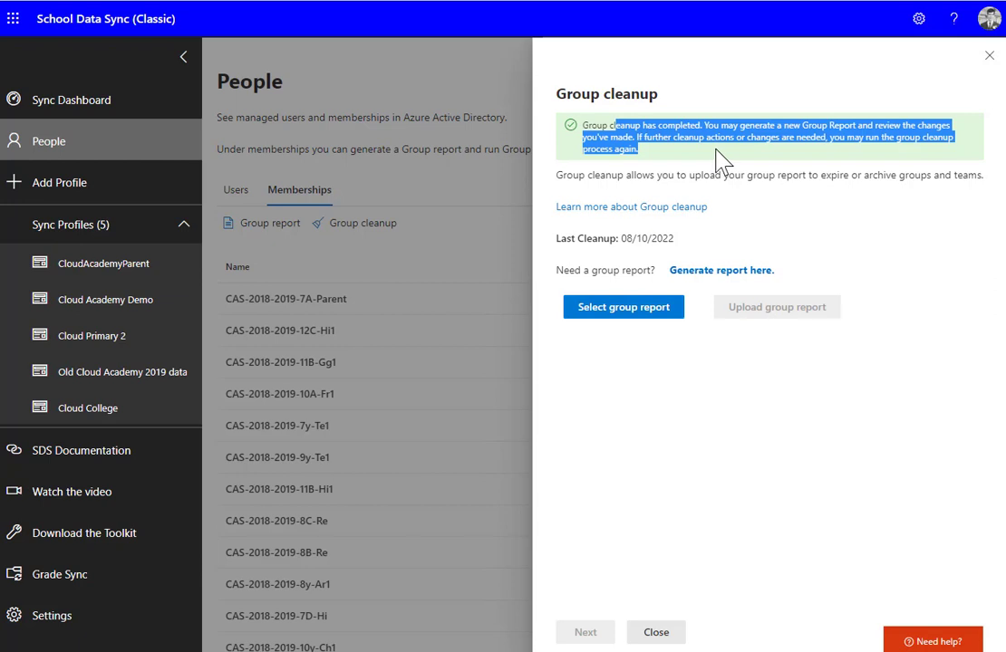
left_click(990, 57)
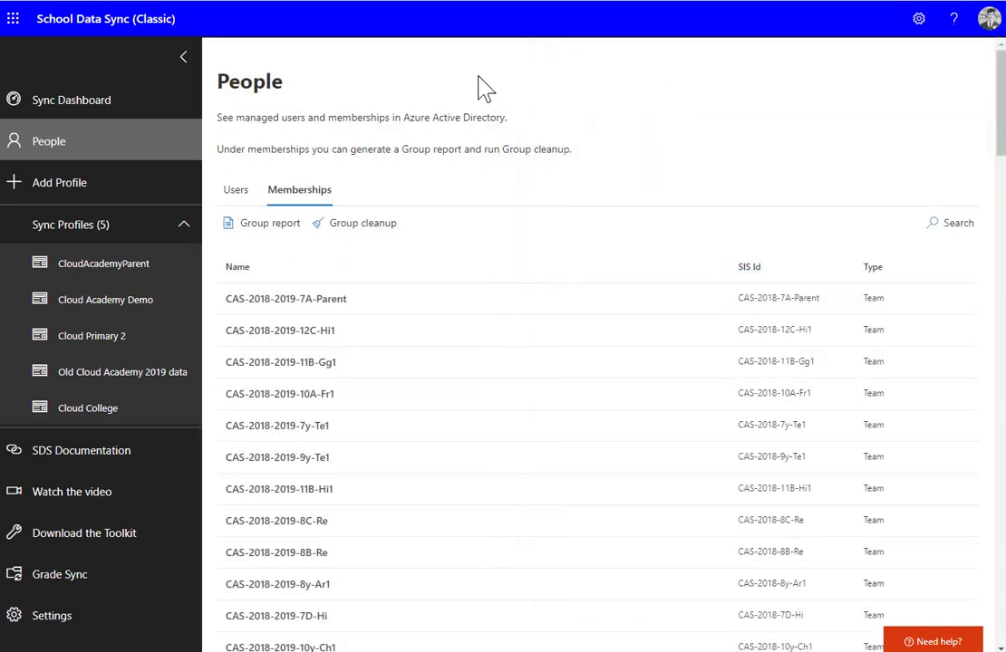
Unlock the Cloud Academy Demo profile and set its expiration date to 1 July 2023
left_click(124, 299)
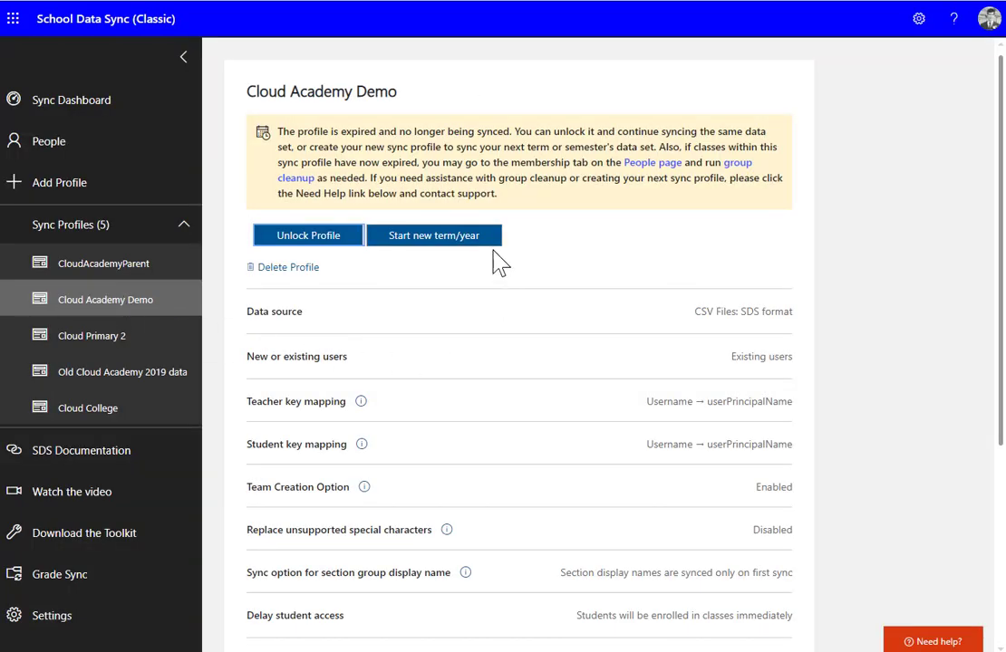
left_click(433, 238)
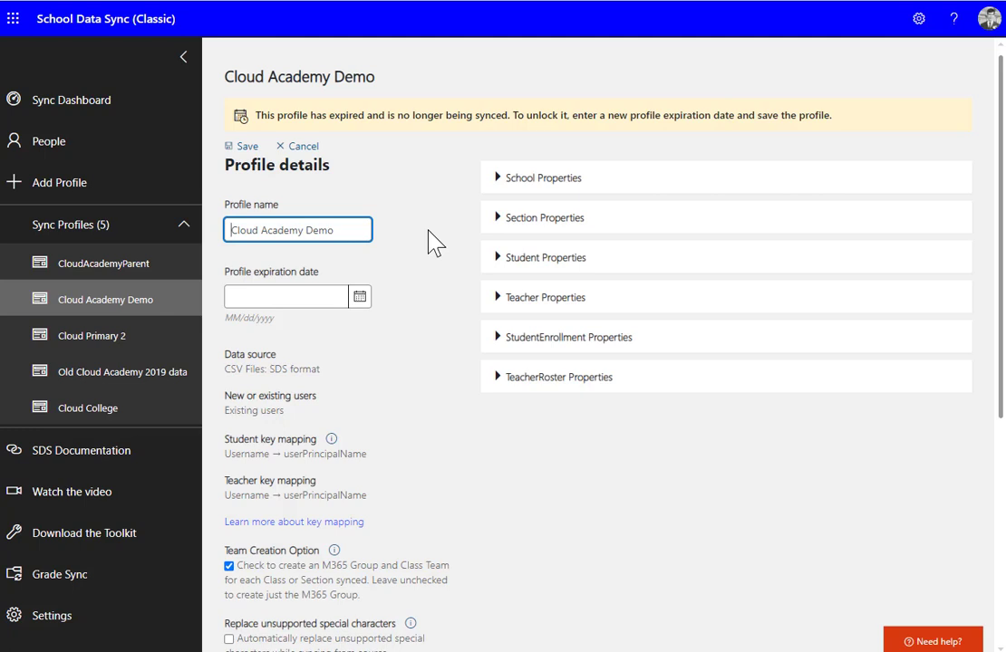
left_click(347, 297)
left_click(359, 304)
left_click(409, 327)
left_click(409, 326)
left_click(408, 327)
left_click(409, 327)
left_click(408, 326)
left_click(408, 326)
left_click(409, 327)
left_click(408, 326)
left_click(408, 326)
left_click(408, 326)
left_click(409, 326)
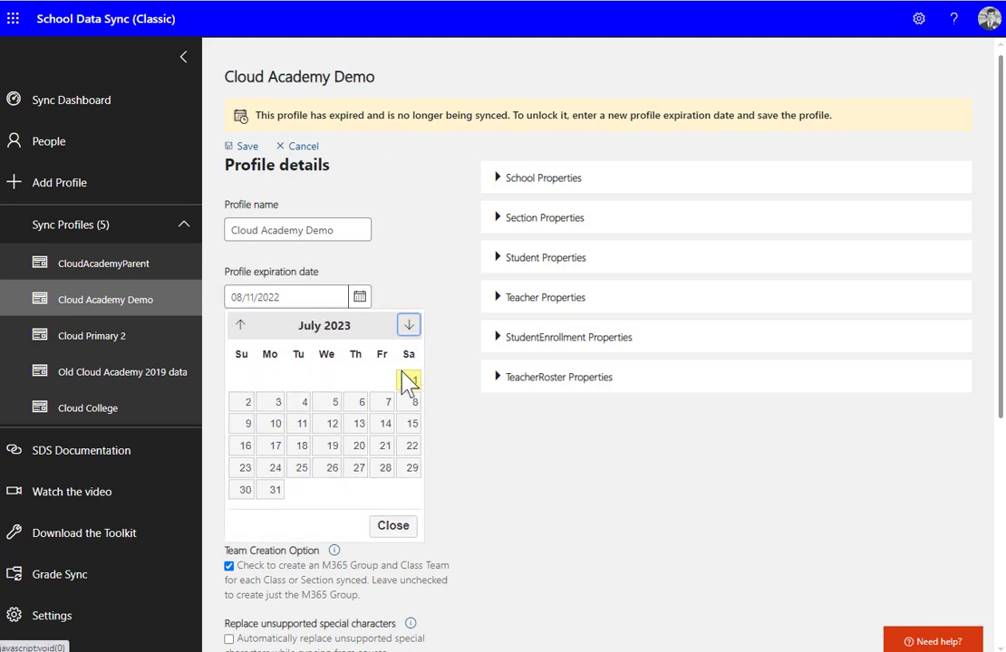
left_click(410, 381)
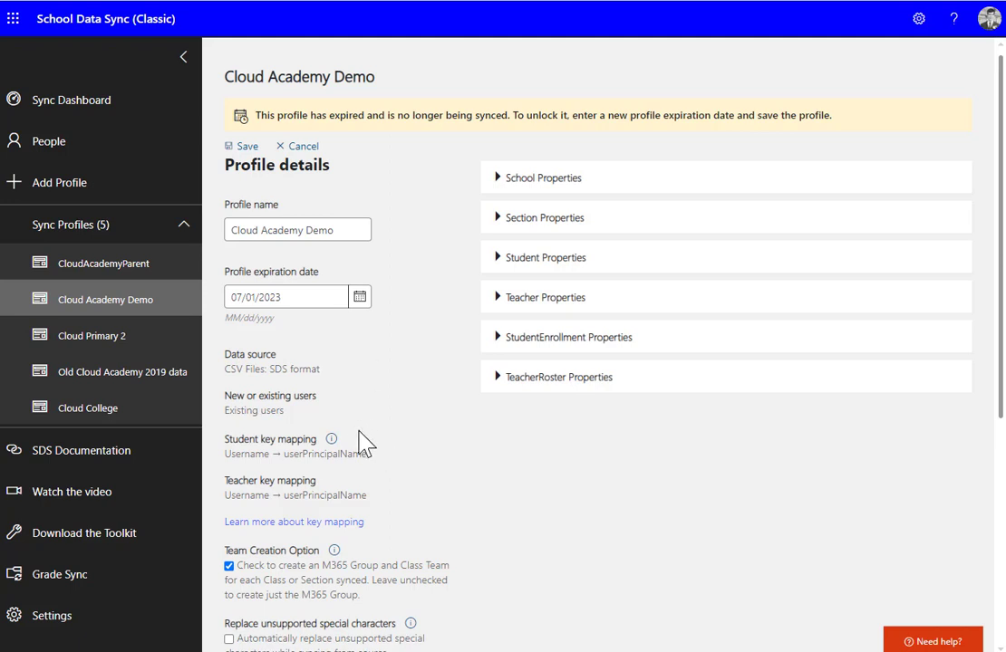
Save the profile with the new 07/01/2023 expiration date
scroll(362, 409, "down", 2)
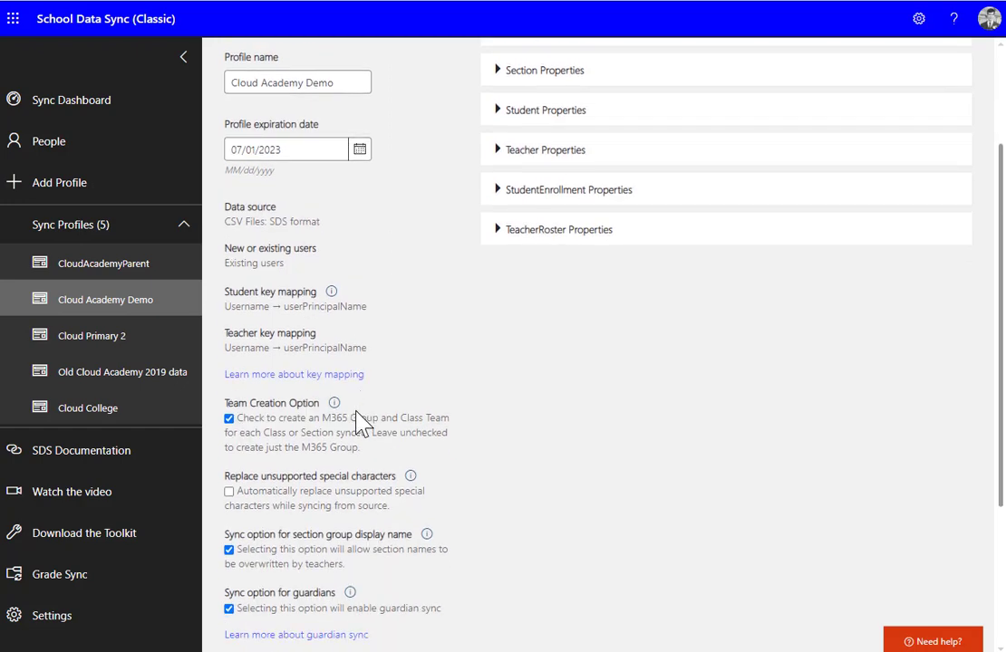
scroll(326, 475, "down", 1)
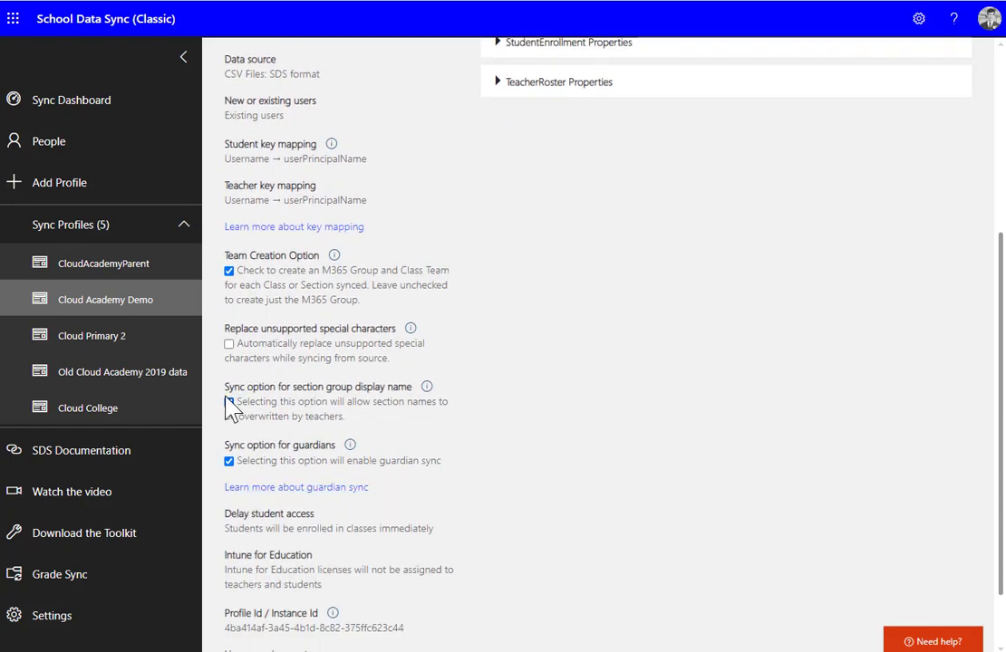
scroll(326, 413, "down", 2)
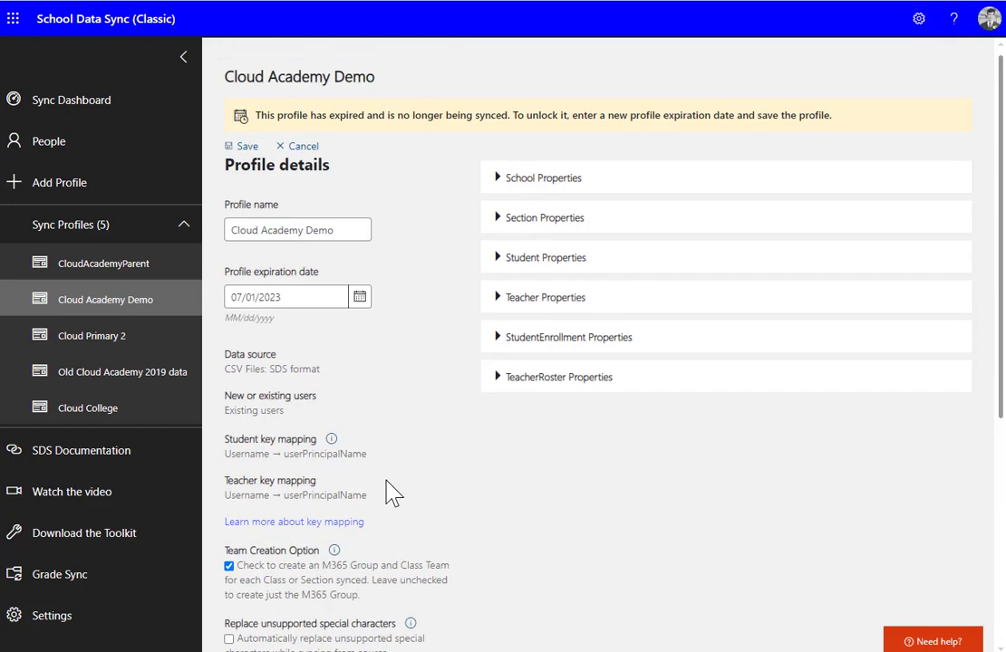
left_click(248, 146)
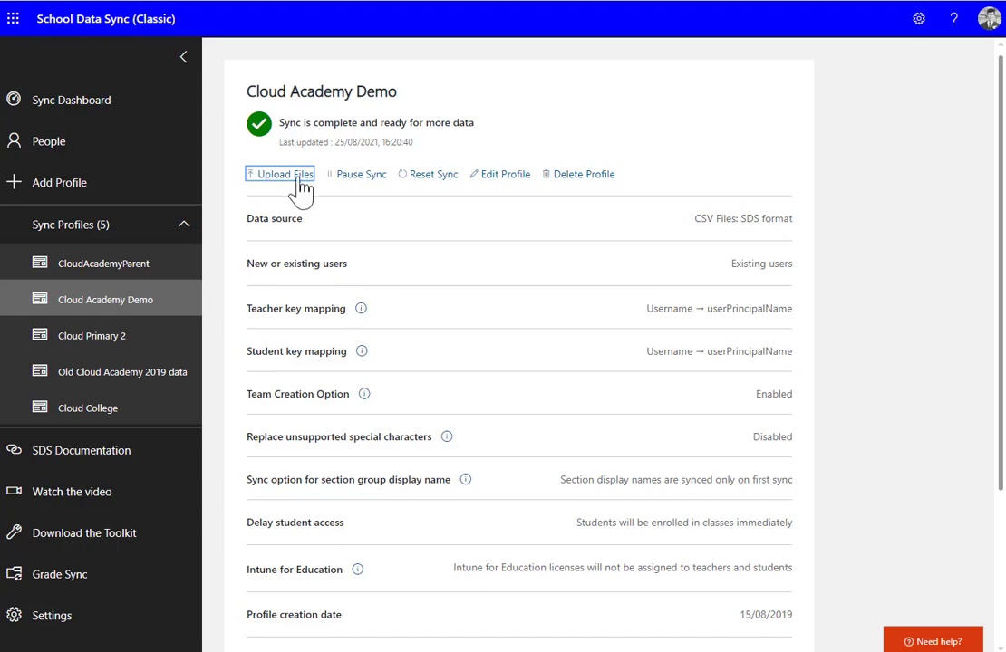
Upload all eight new-year CSV files to the Cloud Academy Demo profile and confirm the success message
left_click(299, 189)
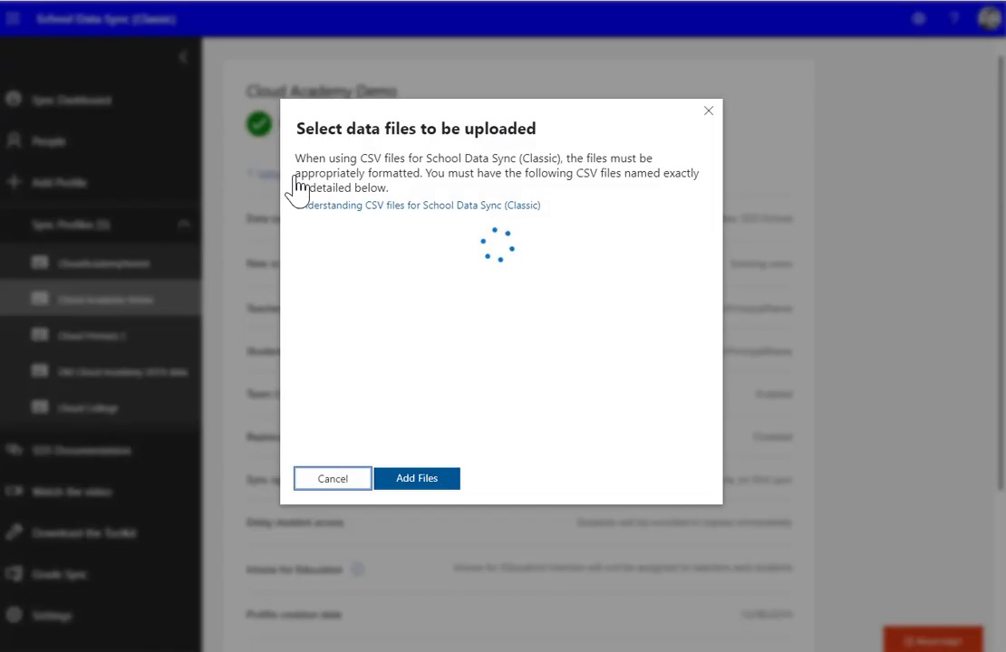
left_click(414, 485)
left_click_drag(337, 236, 276, 47)
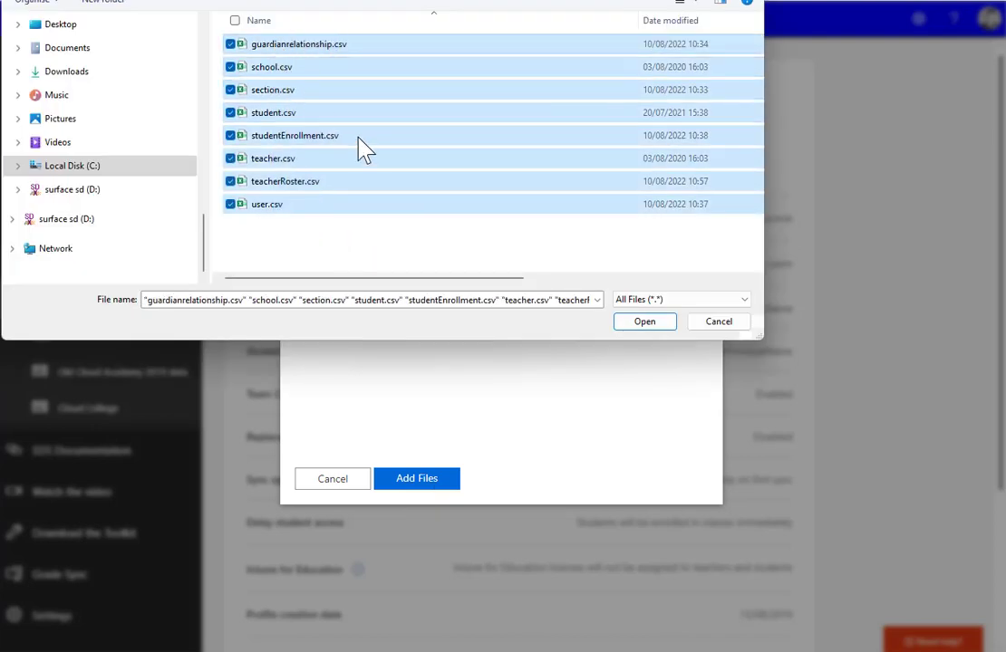
left_click(648, 322)
left_click(506, 484)
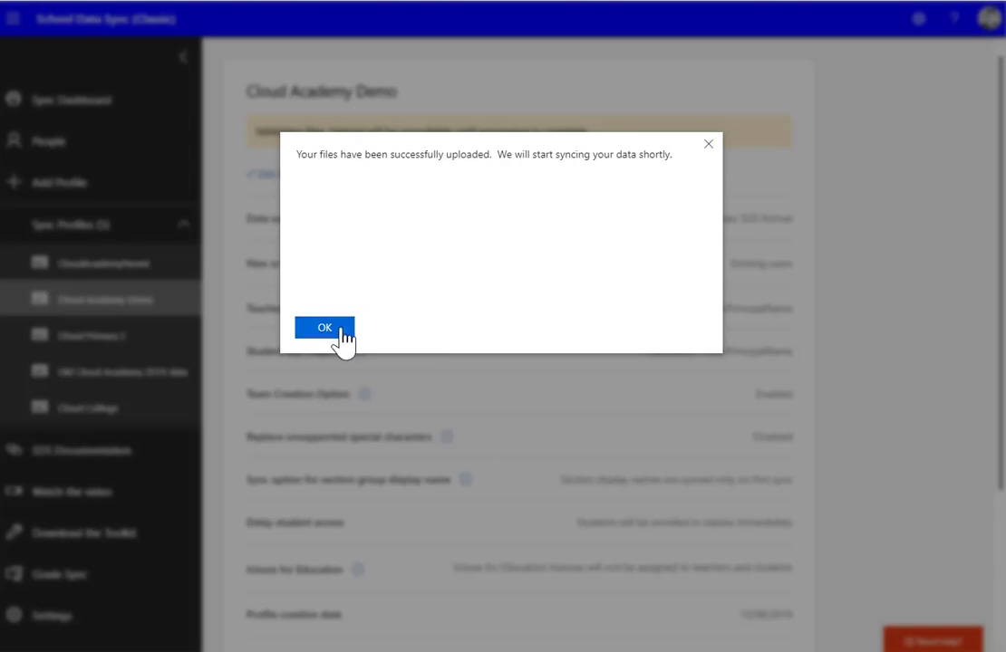
left_click(337, 327)
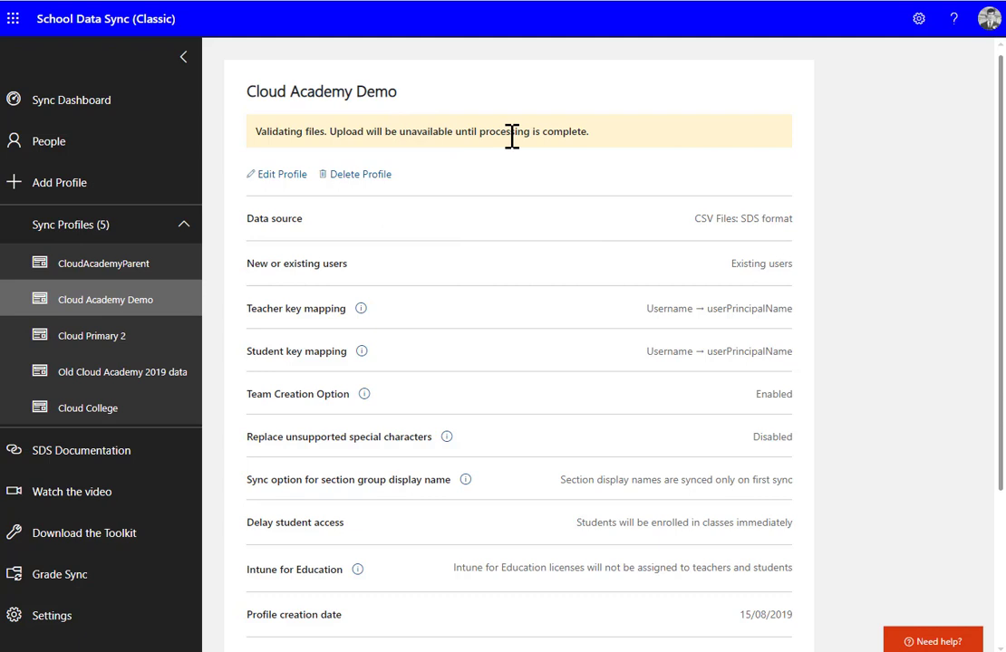
scroll(512, 157, "down", 2)
scroll(505, 190, "up", 2)
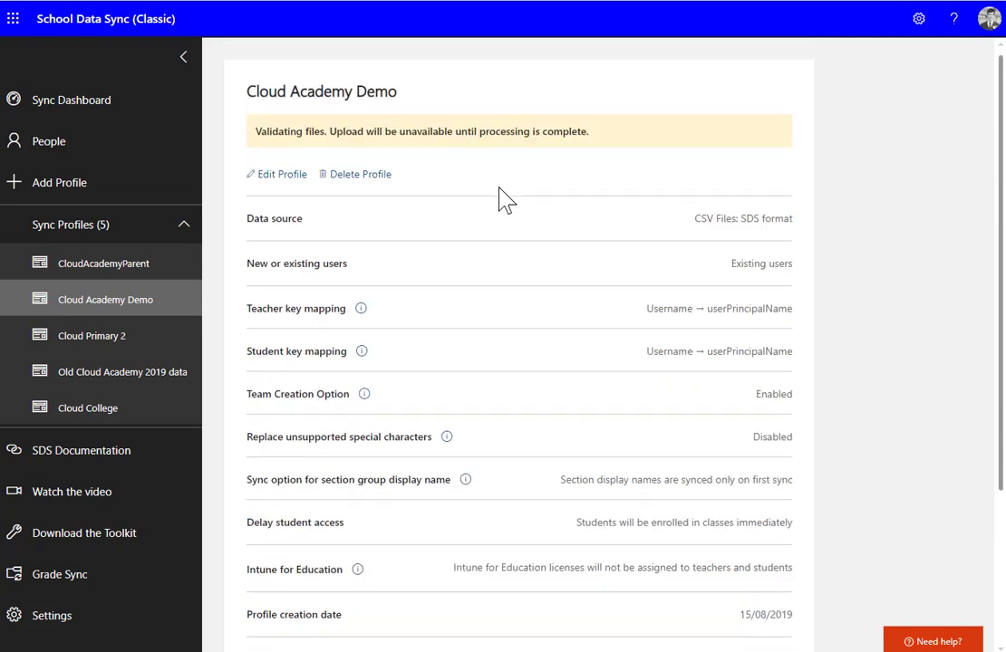